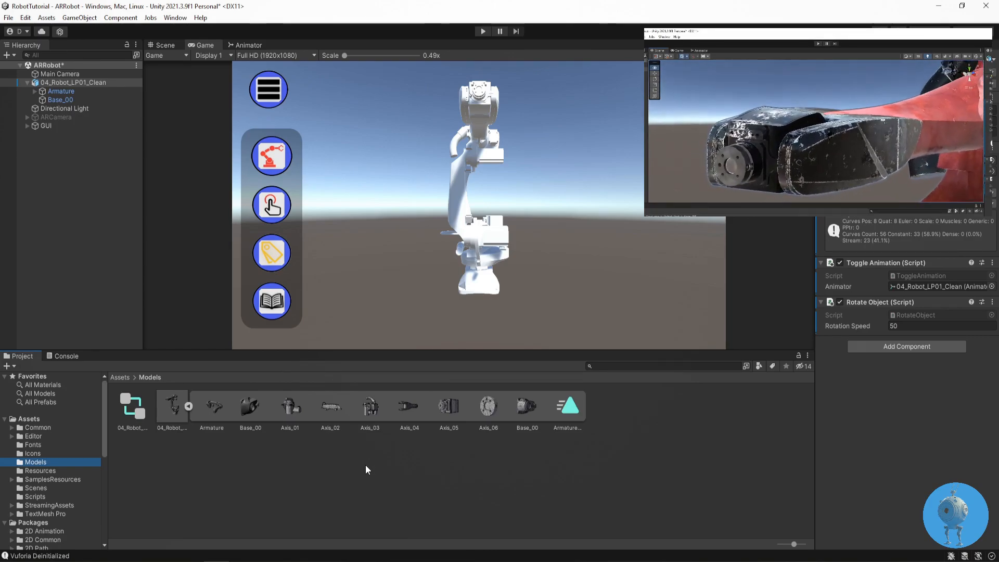
Create a folder named Textures directly inside the project's Assets folder
click(32, 418)
right_click(301, 479)
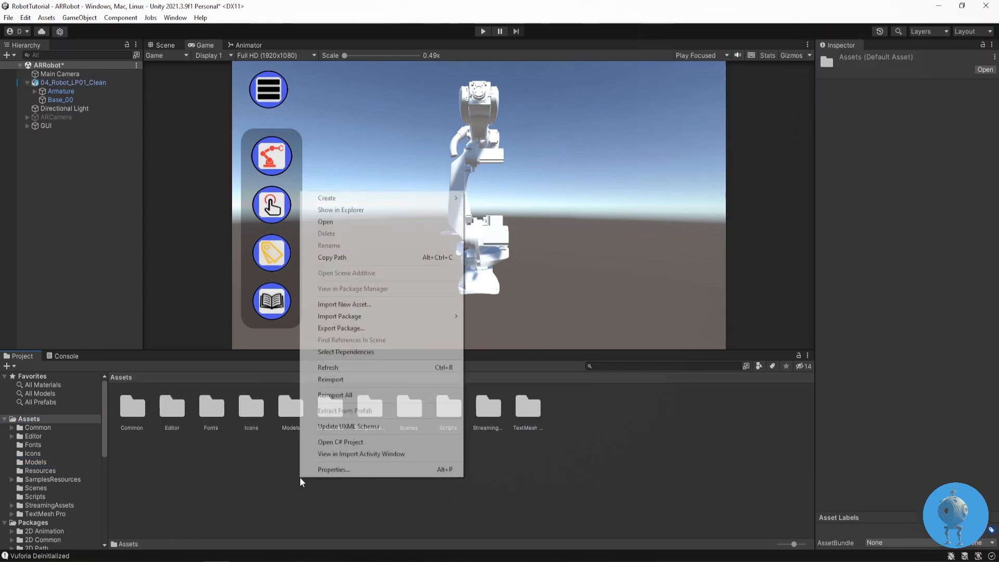
mouse_move(388, 198)
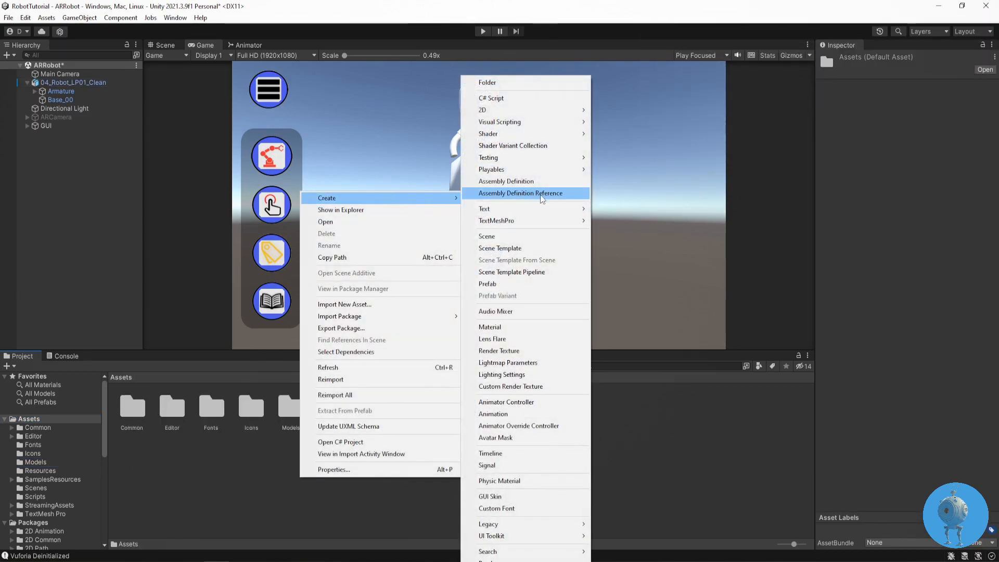
click(510, 82)
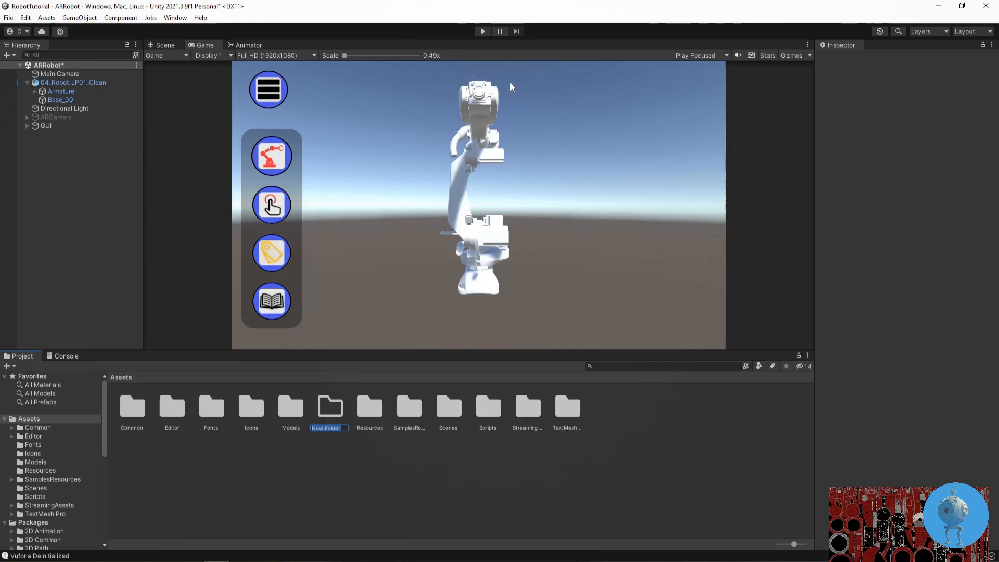
text(Textures)
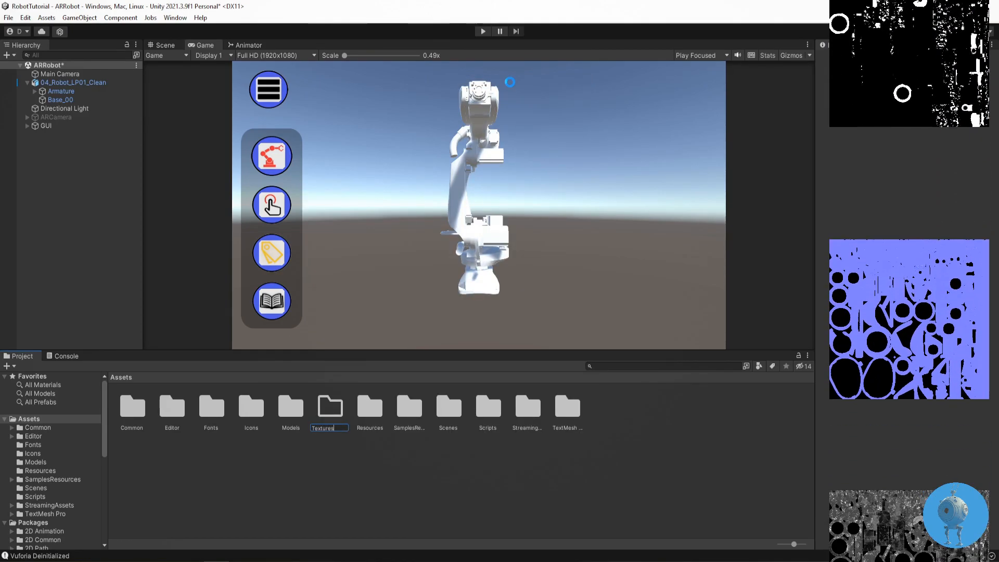
key(Return)
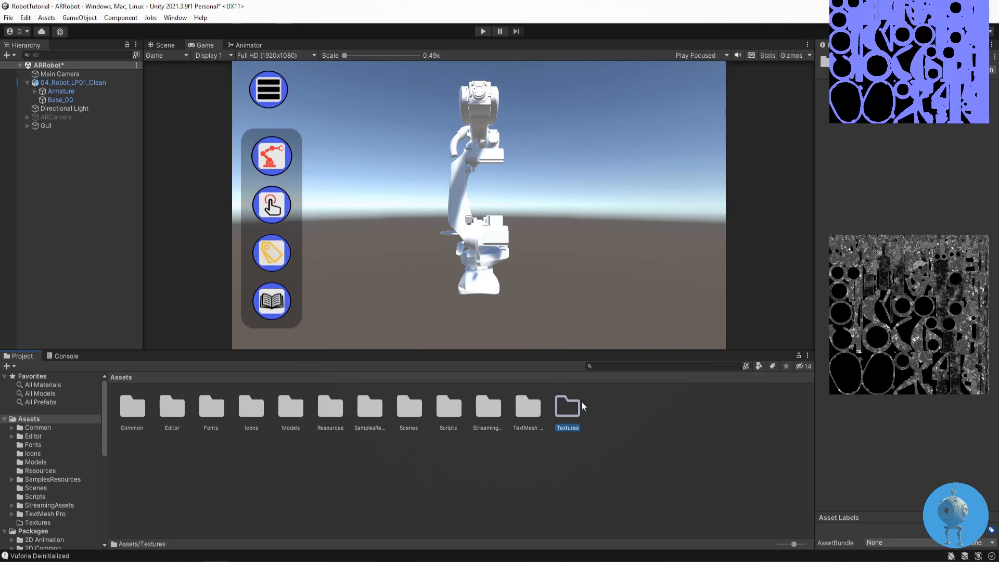
Create a subfolder named Robot_Metal inside the Textures folder
double_click(568, 408)
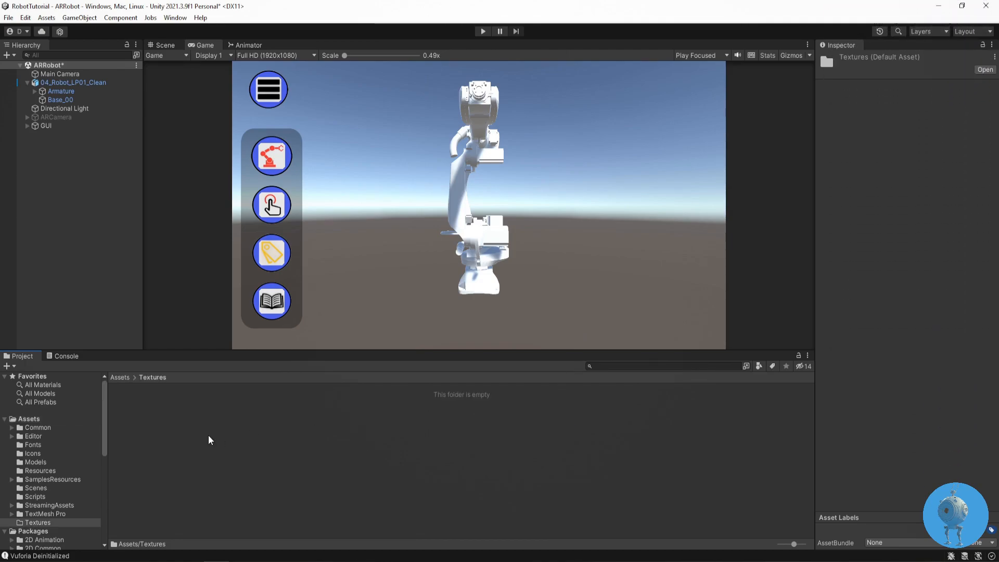
right_click(233, 425)
mouse_move(385, 146)
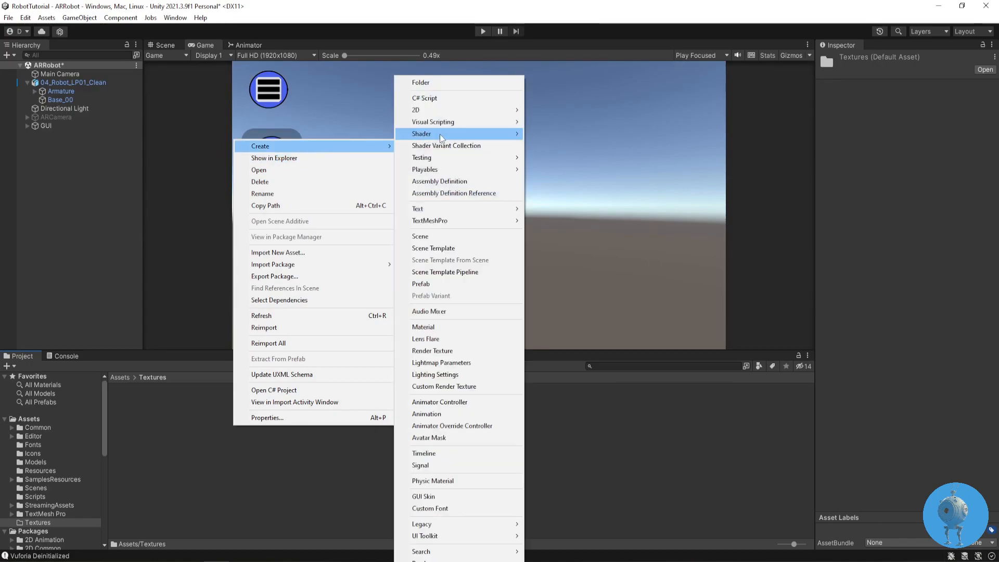
click(433, 83)
text(Robot_Metal)
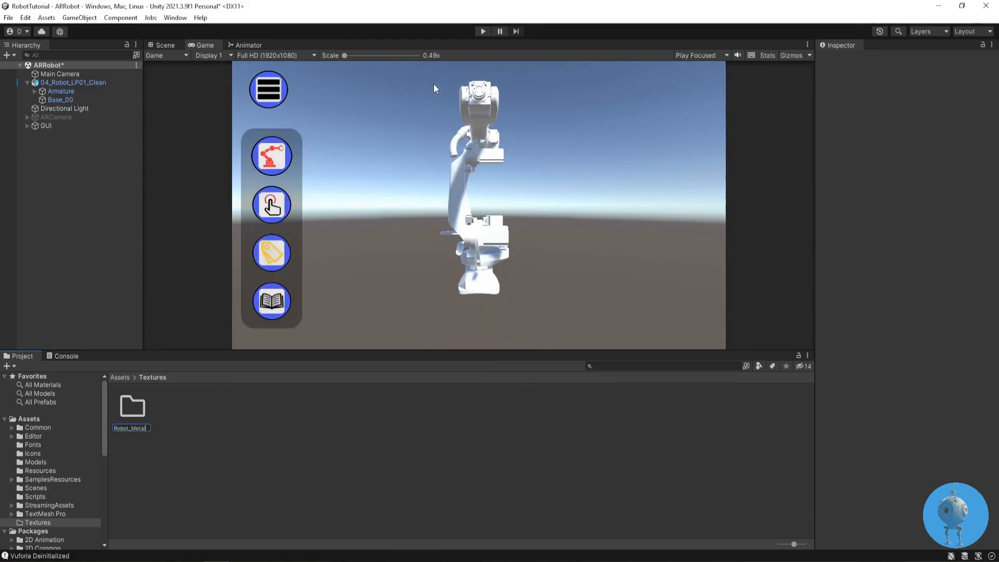
key(Return)
Add a second subfolder named Robot_Red inside the Textures folder
right_click(306, 437)
mouse_move(448, 155)
click(500, 84)
text(Robot_Red)
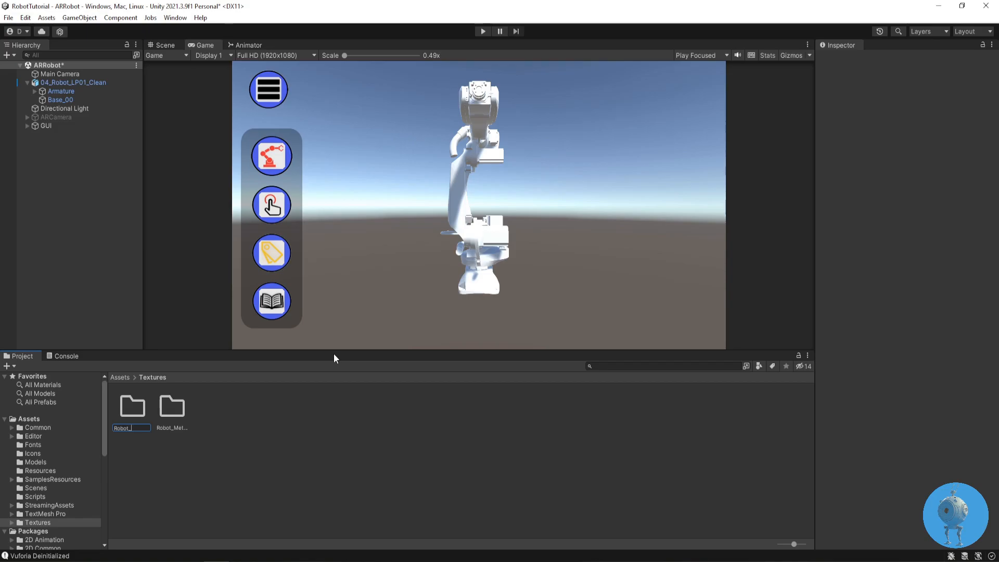
key(Return)
Add a third subfolder named Robot_Yellow inside the Textures folder
right_click(305, 437)
mouse_move(409, 192)
click(489, 83)
text(Robot_Yellow)
key(Return)
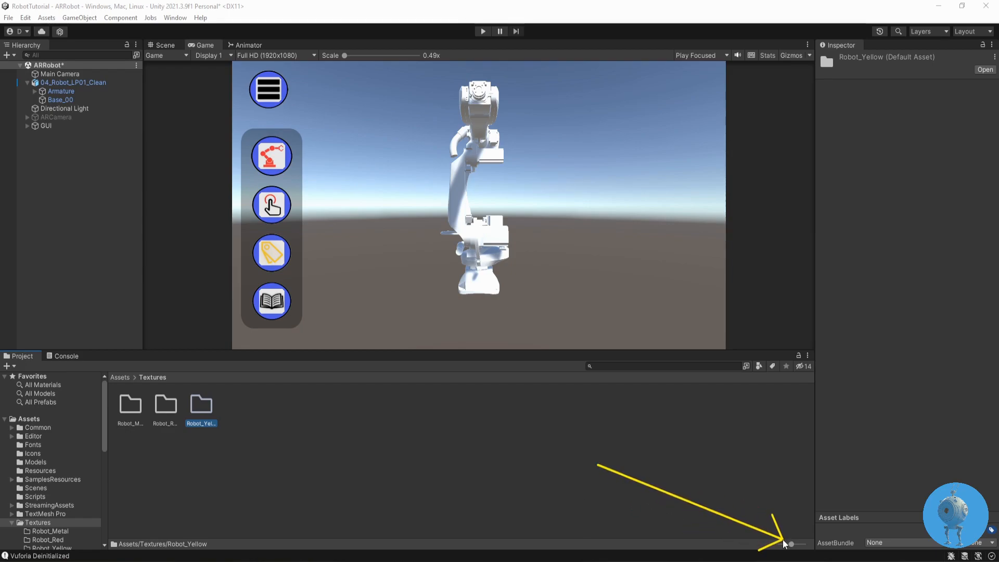
Shrink the asset thumbnails to a list display, then restore the icon display
drag(791, 544, 778, 546)
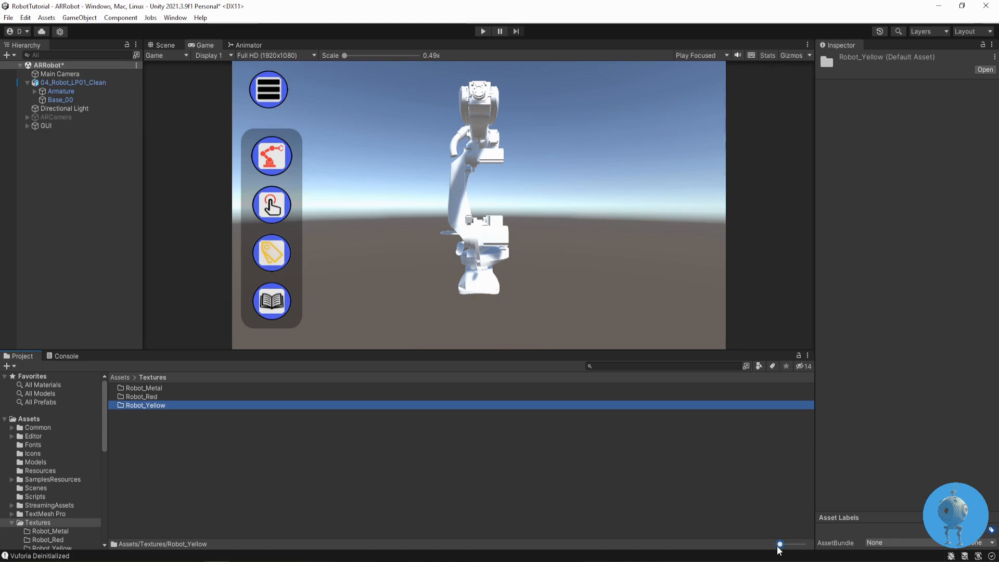
mouse_move(779, 546)
mouse_down()
mouse_move(814, 550)
mouse_move(792, 547)
mouse_up()
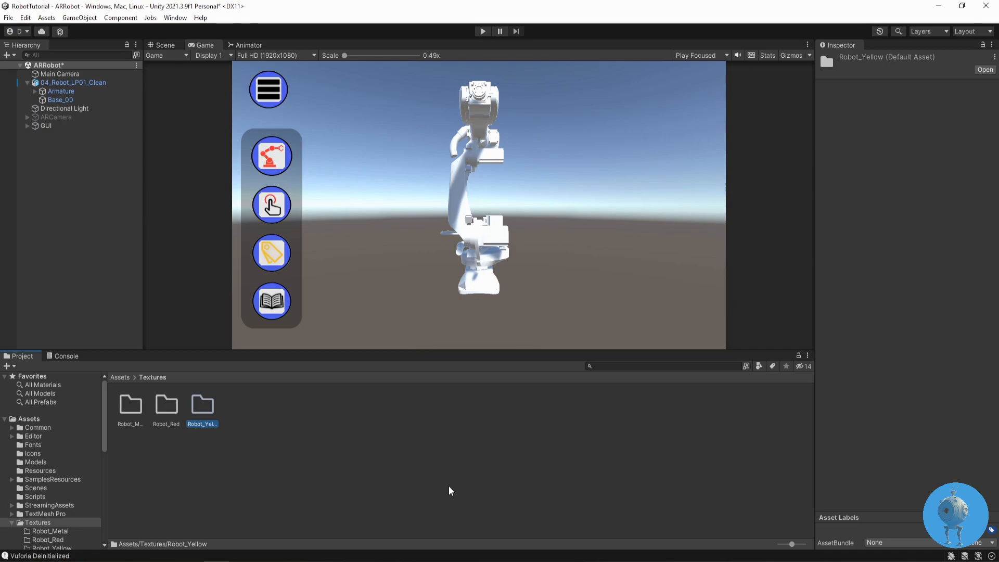
Create a subfolder named Base inside Textures/Robot_Metal
double_click(131, 408)
right_click(131, 411)
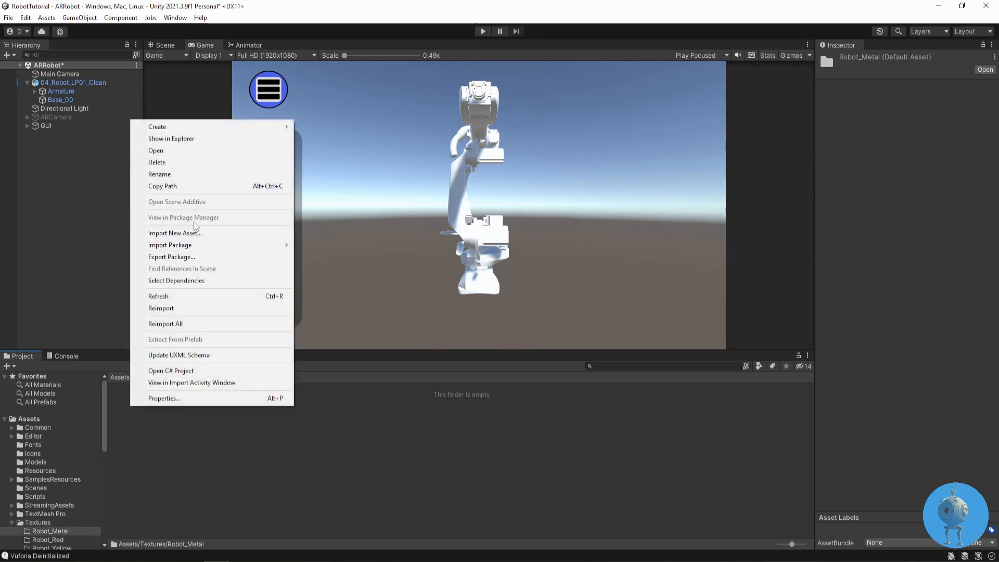
mouse_move(193, 129)
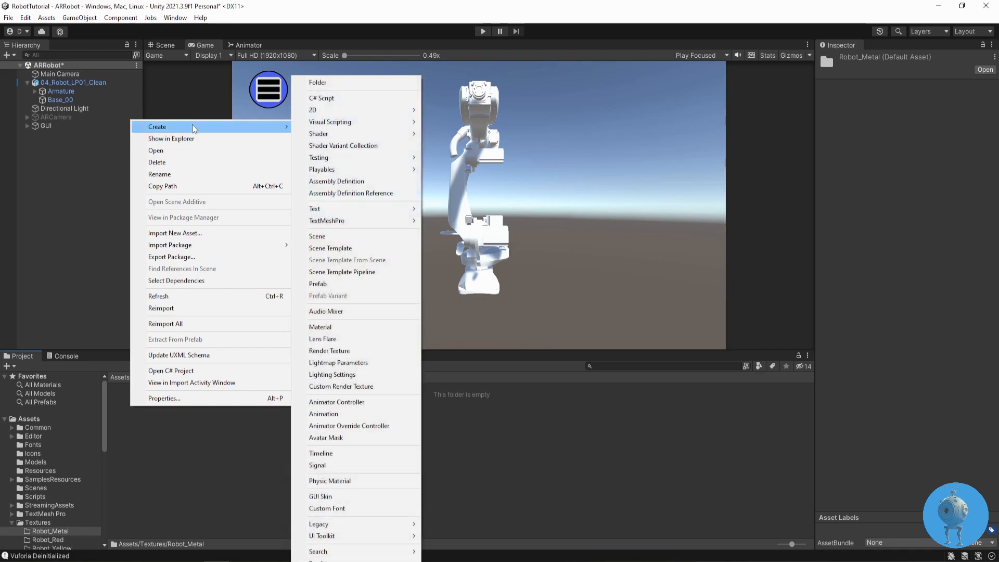
click(319, 83)
text(Base)
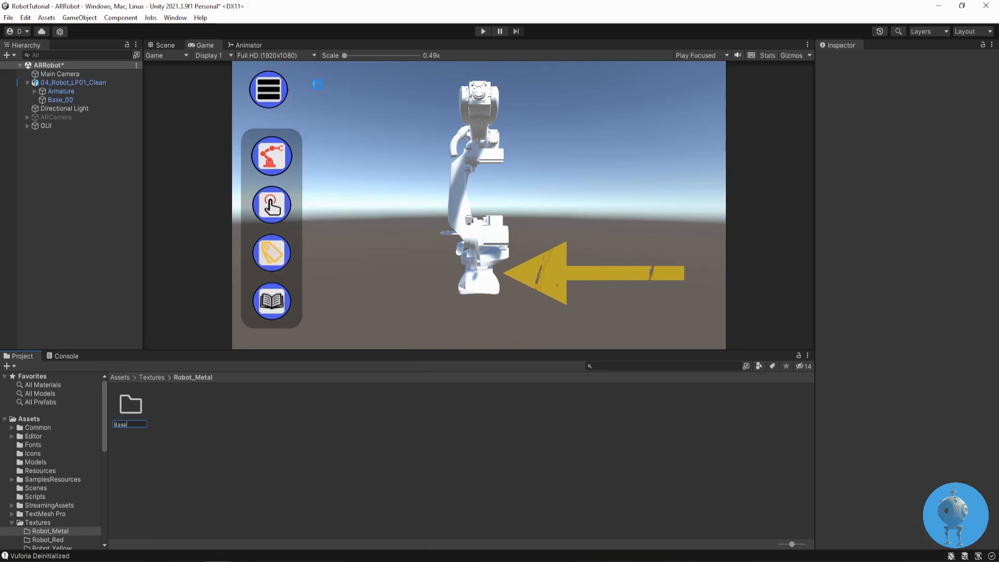
key(Return)
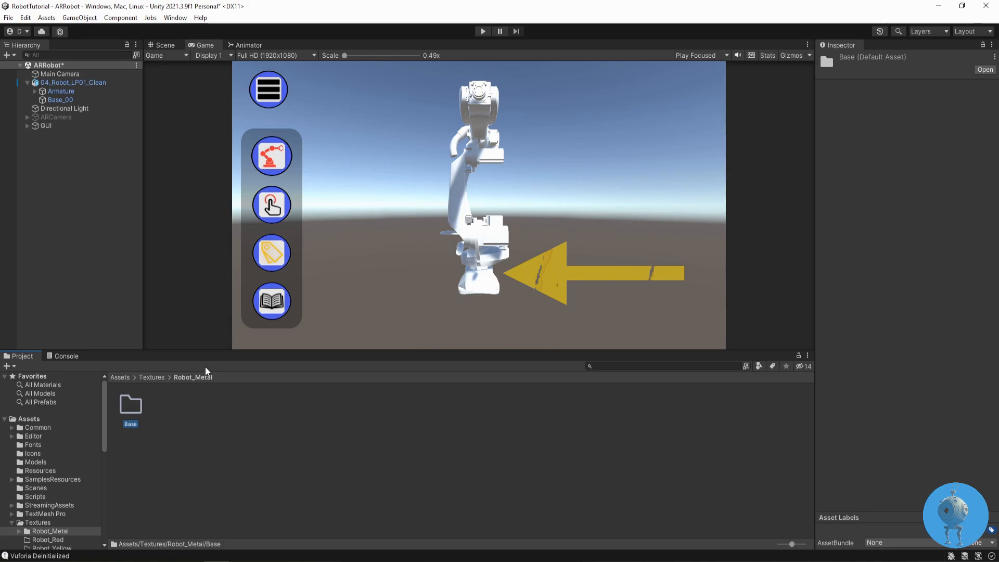
Import the four selected T_Base_00 textures (diffuse, metallic, normal, roughness) from the Metal_Robot/Base file folder into Textures/Robot_Metal/Base, and return to Robot_Metal
double_click(132, 410)
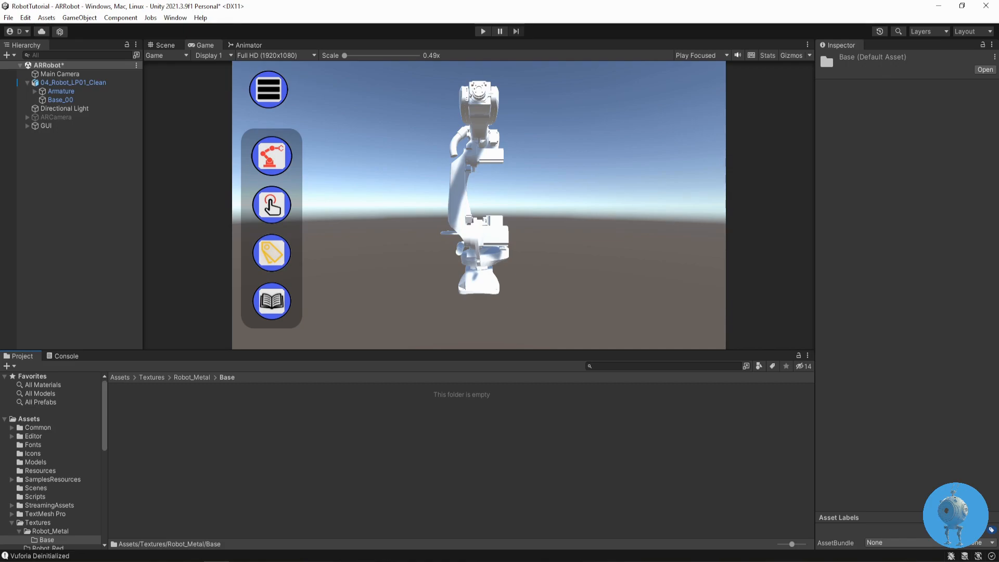
drag(0, 52, 364, 56)
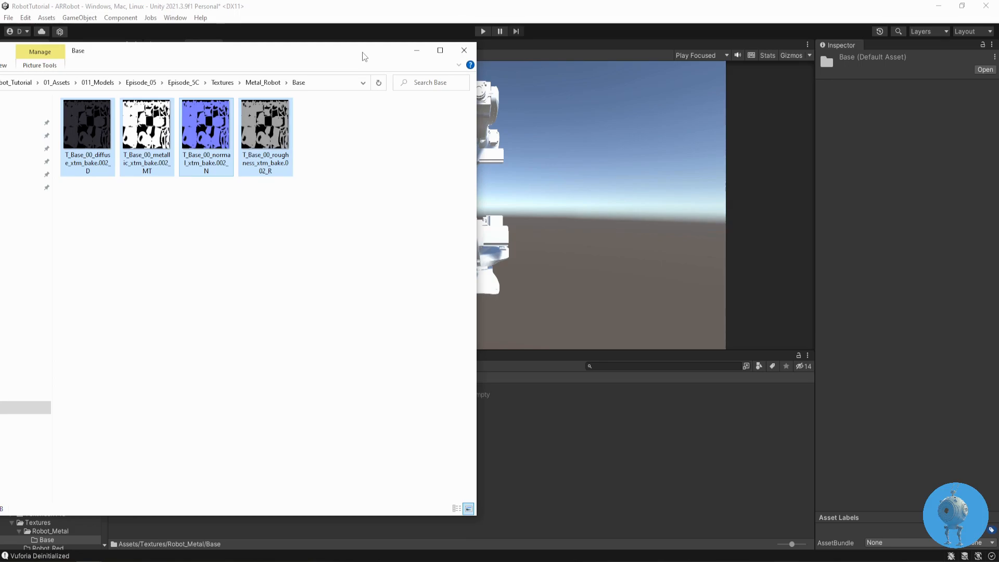
drag(206, 130, 549, 469)
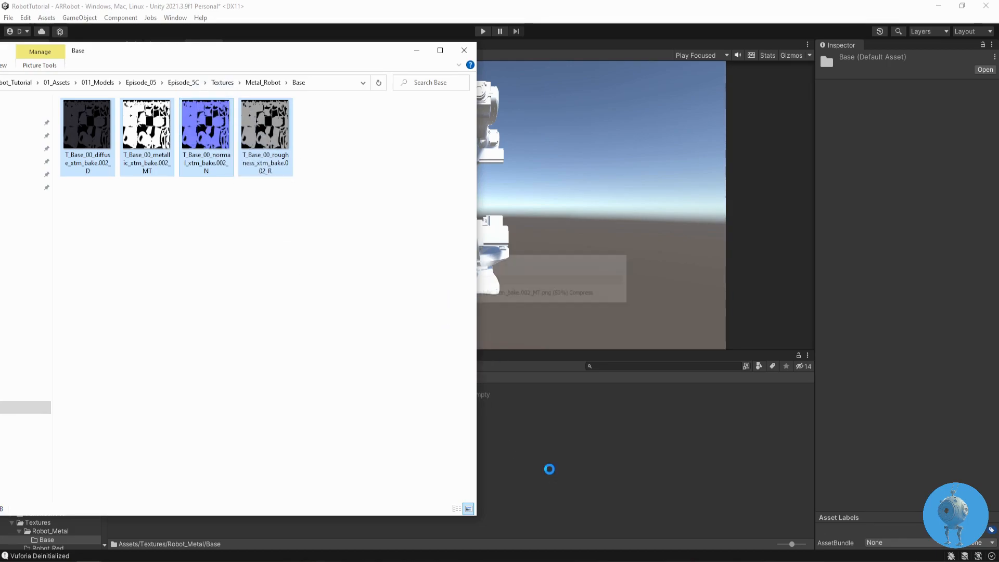
drag(371, 51, 0, 61)
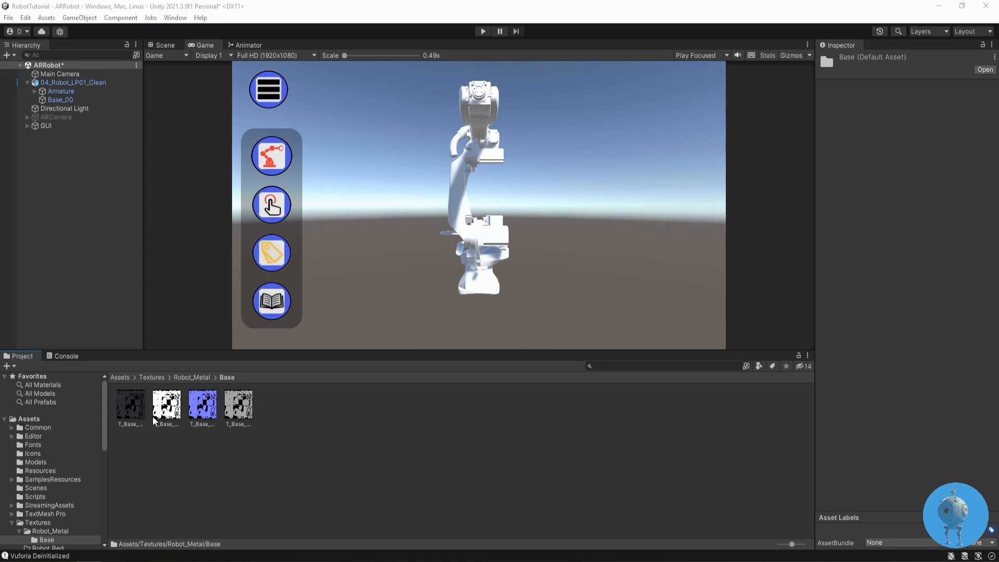
click(201, 378)
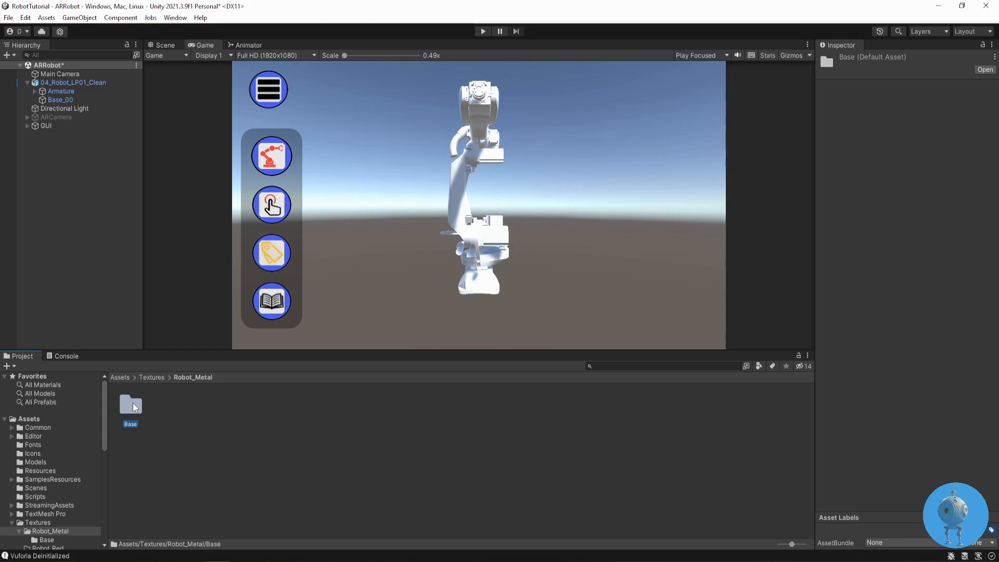
Create a folder named Material directly inside the project's Assets folder
click(36, 419)
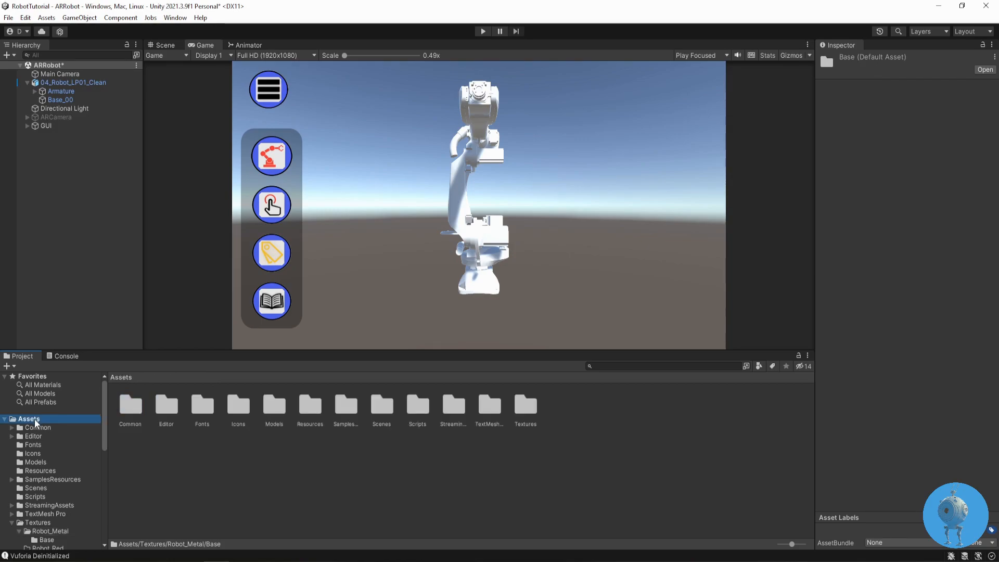
right_click(313, 487)
mouse_move(364, 203)
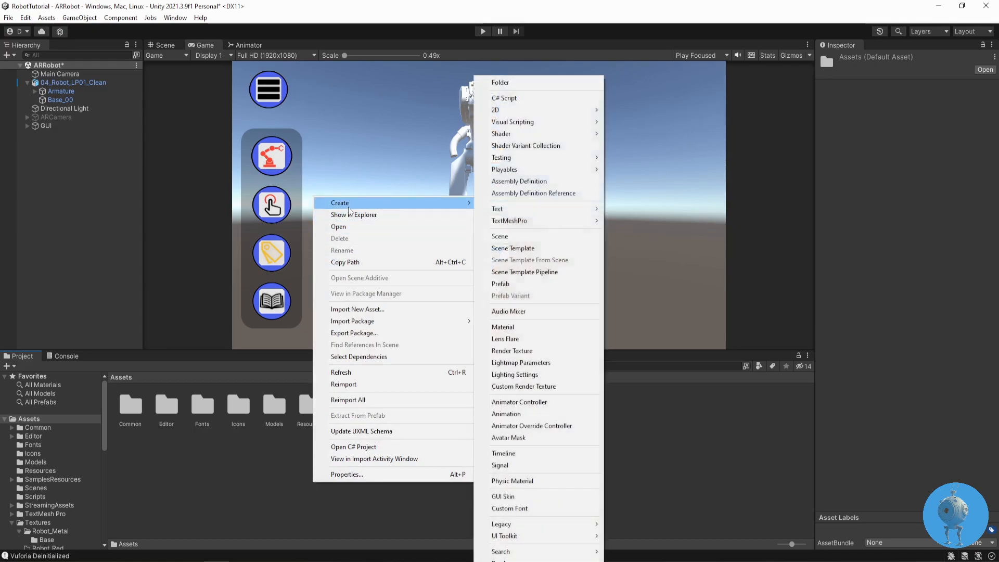
click(498, 83)
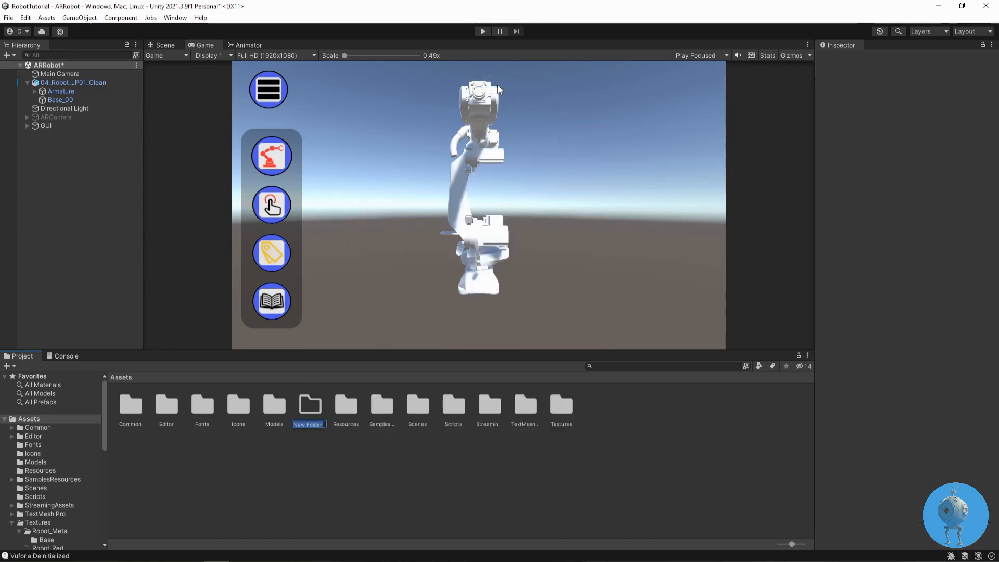
text(Material)
key(Return)
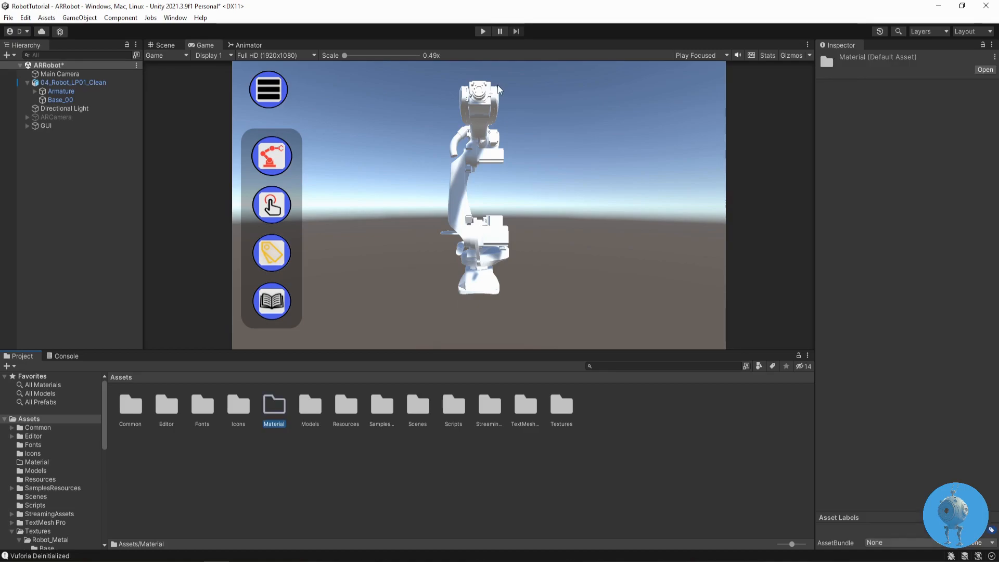
Create a subfolder named Robot_Metal inside the Material folder
double_click(275, 404)
right_click(184, 409)
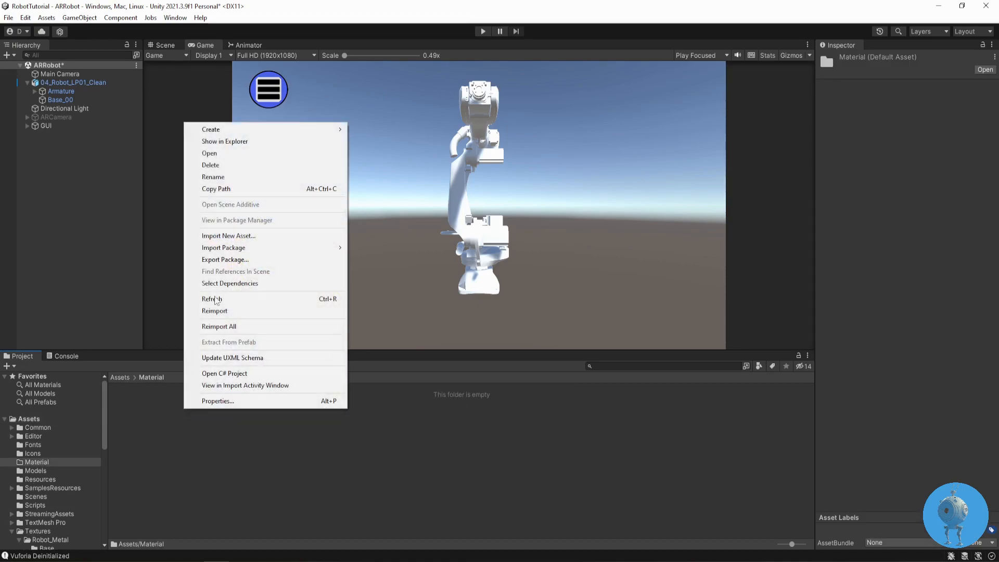
mouse_move(332, 132)
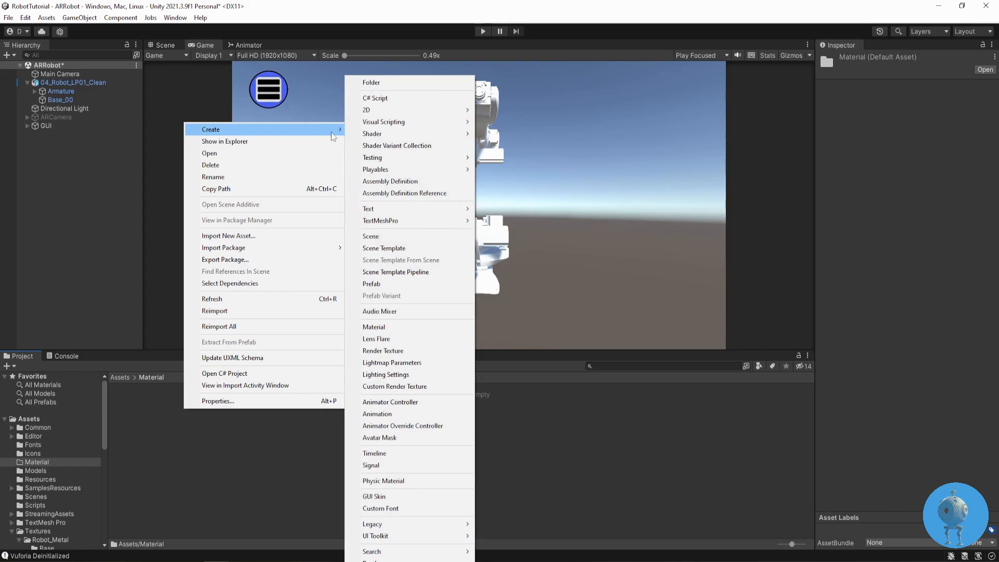
click(382, 83)
text(Rob)
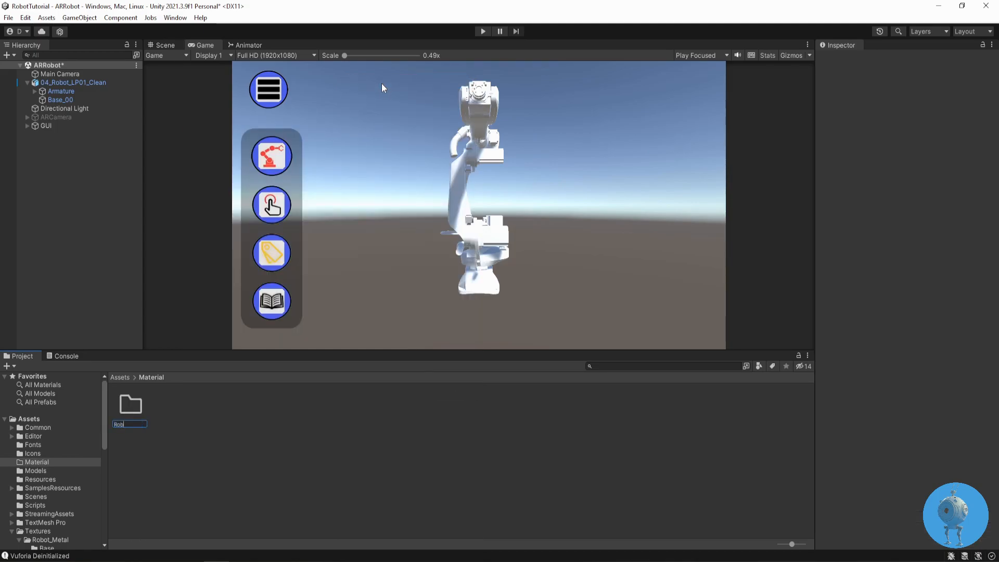
text(ot_Metal)
key(Return)
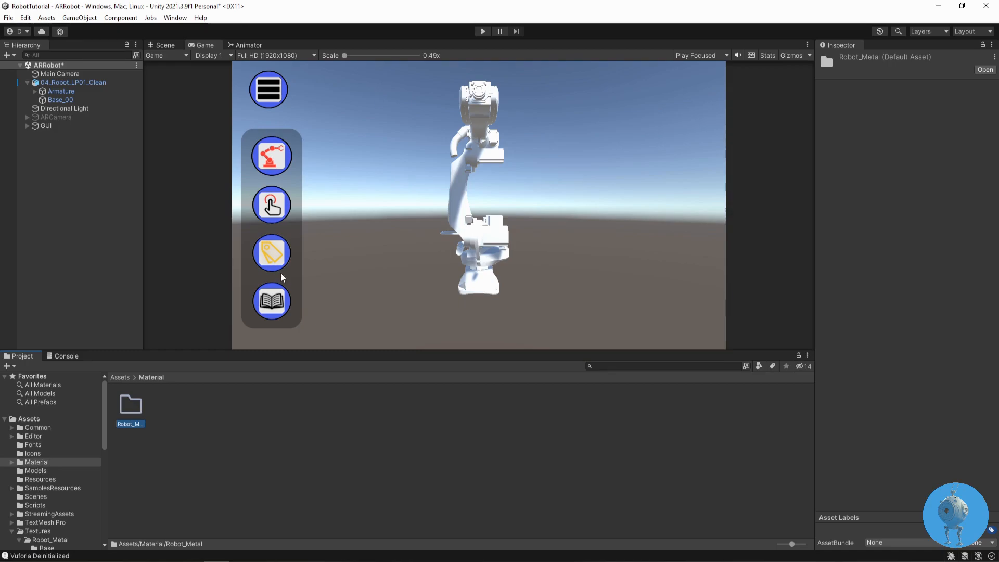
Create a new material named Base_Metal inside the Material/Robot_Metal folder
double_click(132, 407)
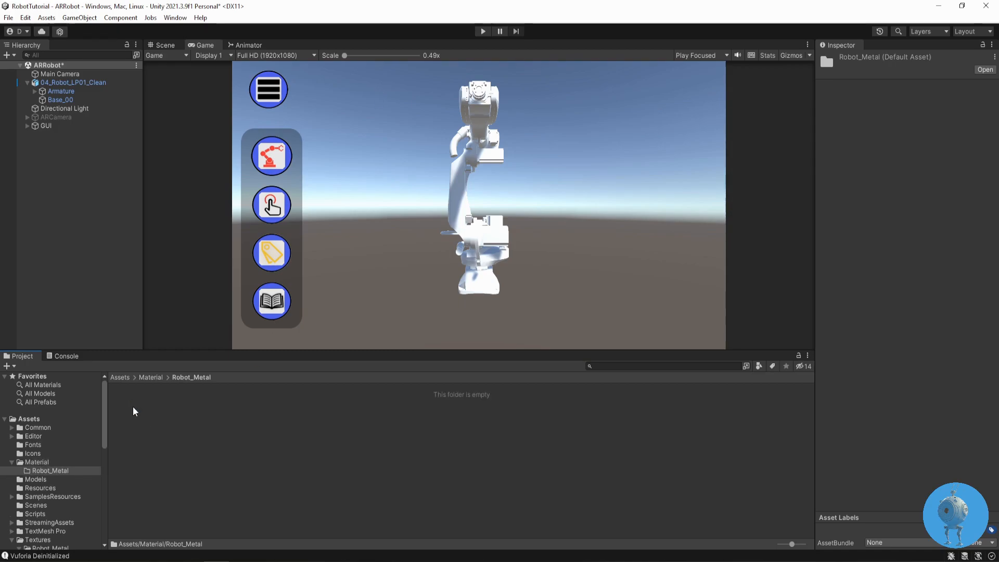
click(132, 407)
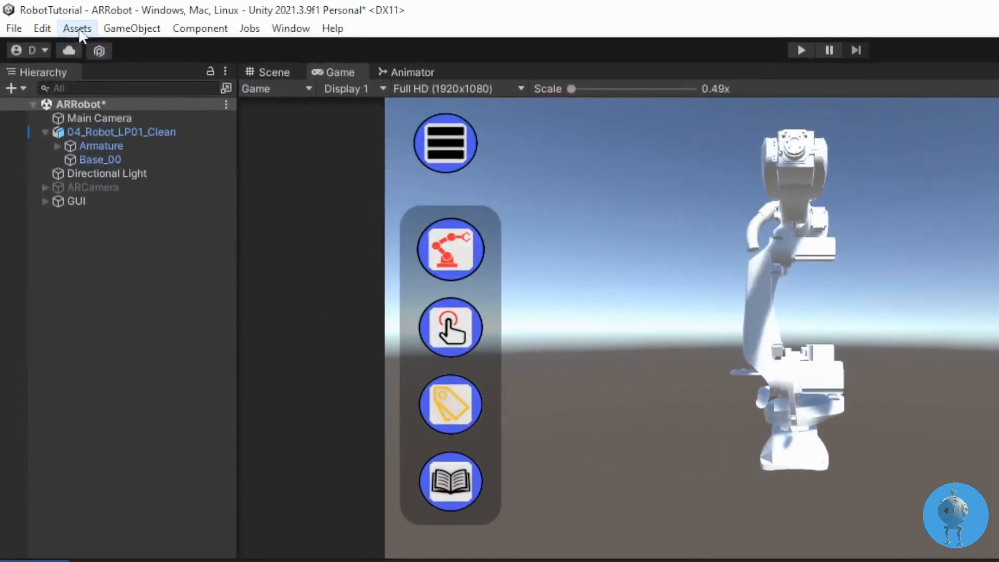
click(47, 19)
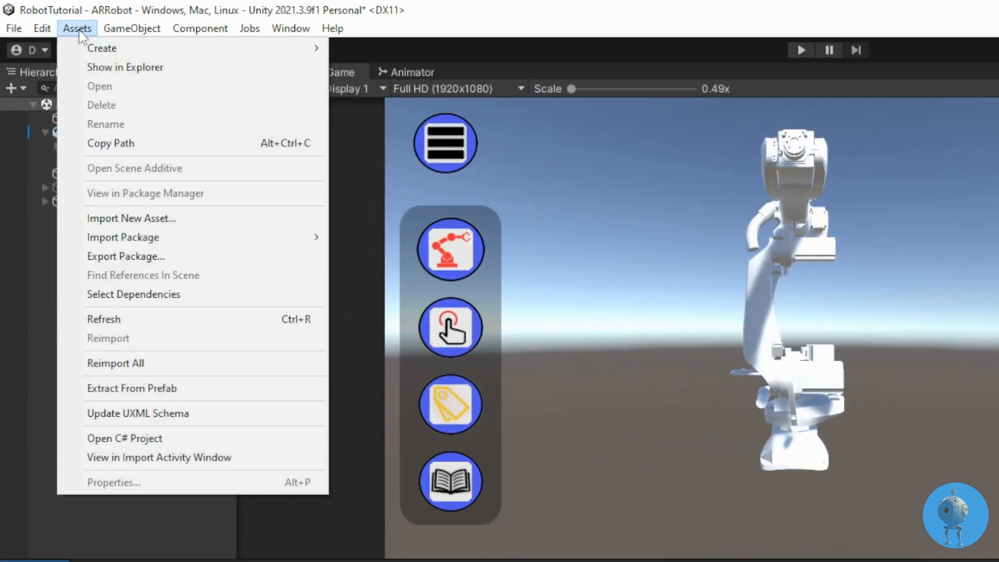
mouse_move(99, 46)
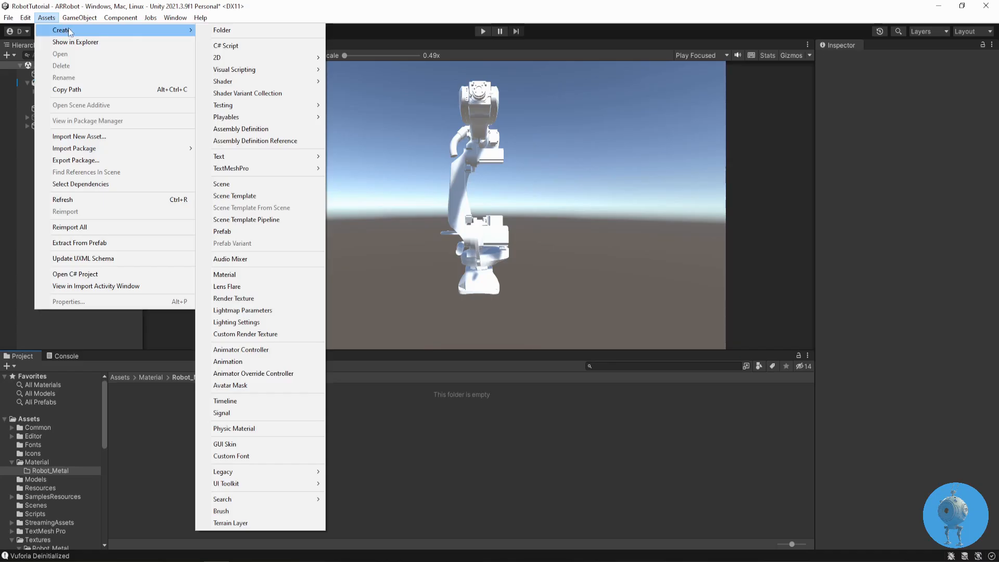
click(224, 274)
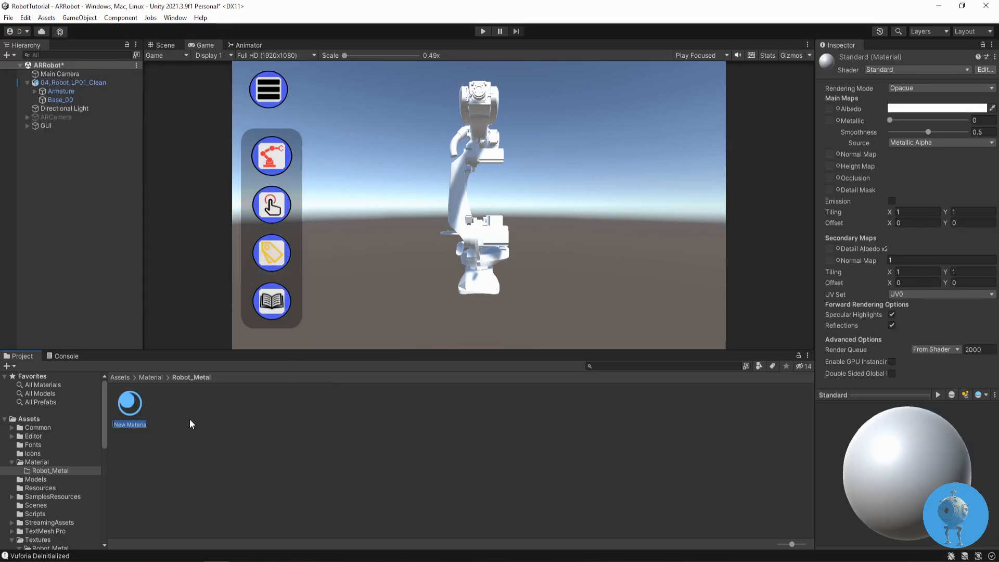
text(Base_Metal)
key(Return)
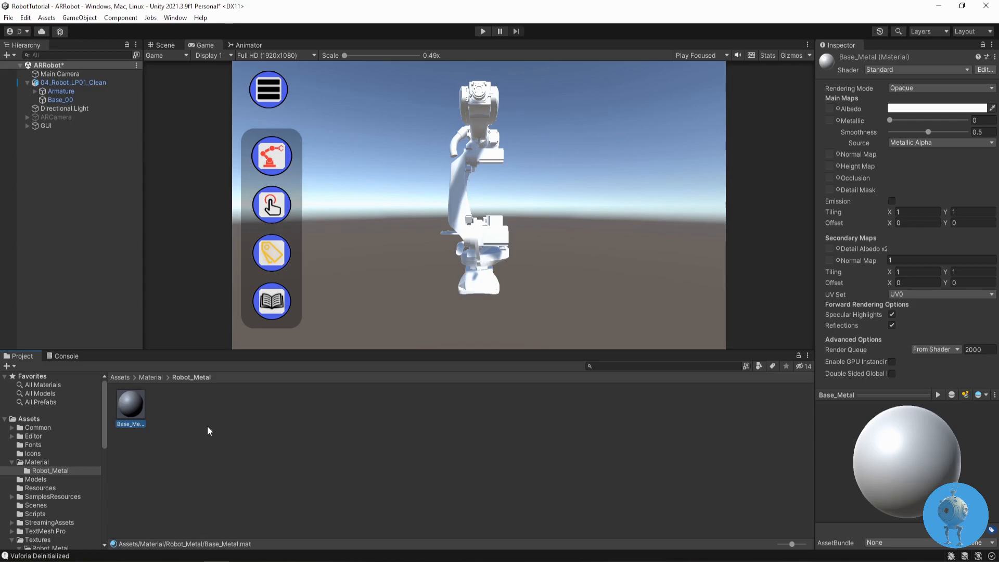
Change the Base_Metal material's shader to Autodesk Interactive
right_click(208, 425)
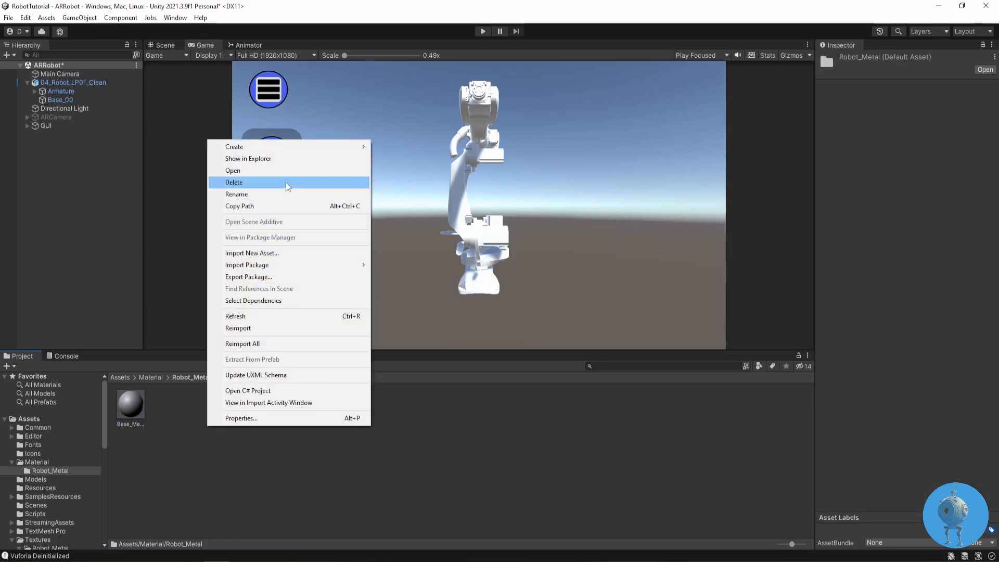
mouse_move(299, 147)
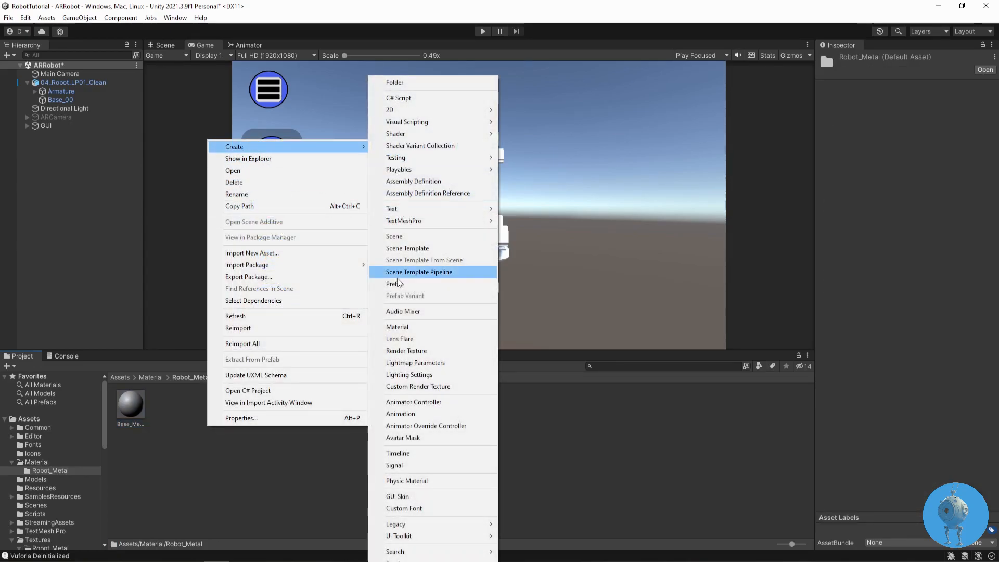
click(130, 405)
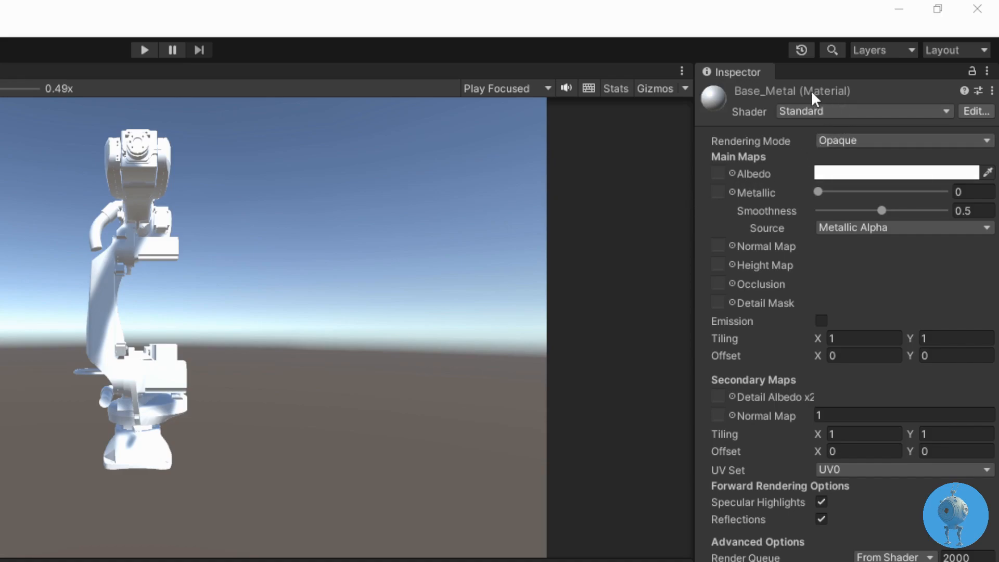
click(832, 109)
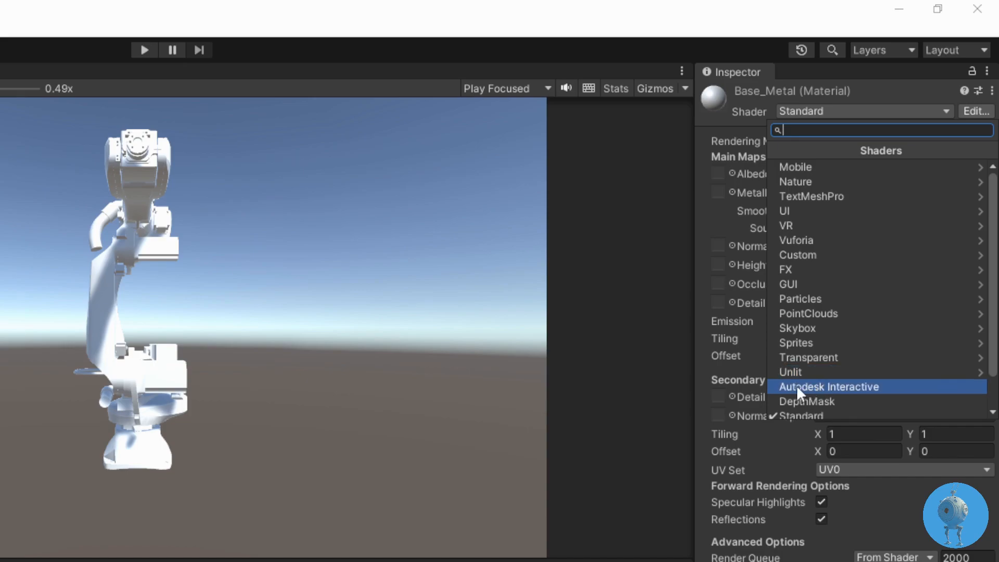
click(851, 391)
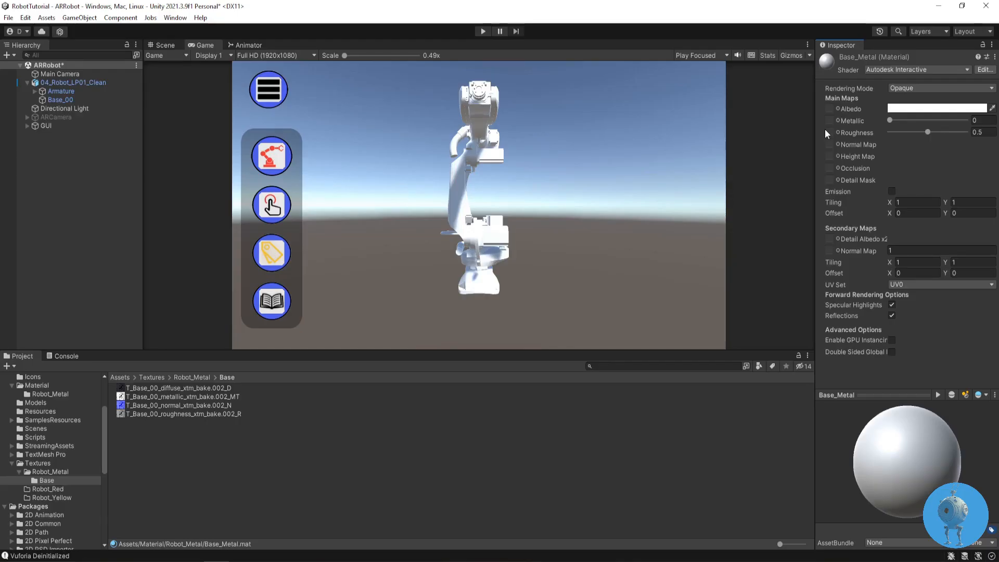
Assign the T_Base_00 diffuse, metallic, normal and roughness textures to Base_Metal's Albedo, Metallic, Normal Map and Roughness slots
drag(165, 390, 831, 111)
drag(197, 397, 829, 121)
drag(177, 409, 830, 145)
drag(188, 415, 831, 133)
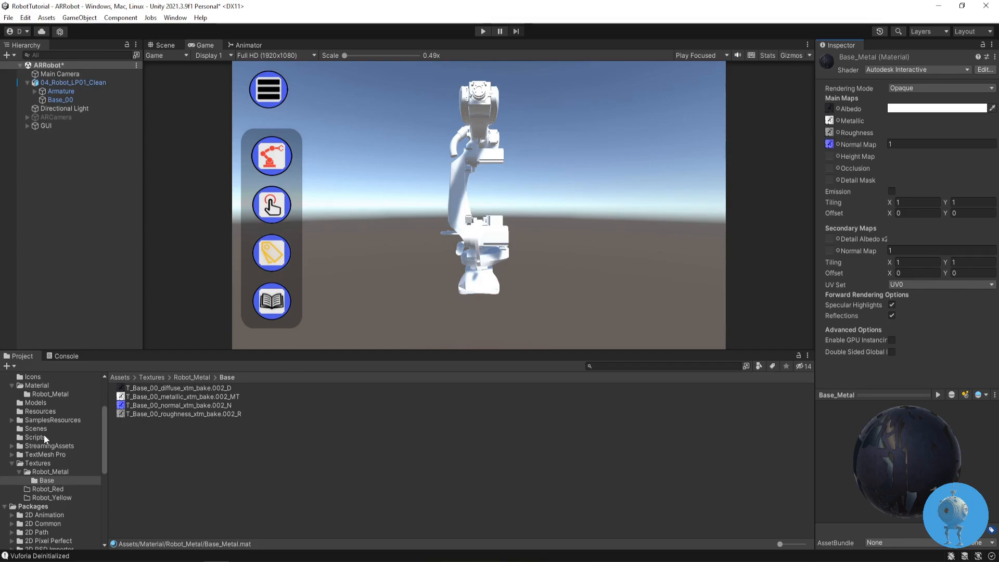
Apply the Base_Metal material from Material/Robot_Metal to the robot's base in the Scene view
click(49, 394)
drag(141, 387, 481, 284)
click(164, 45)
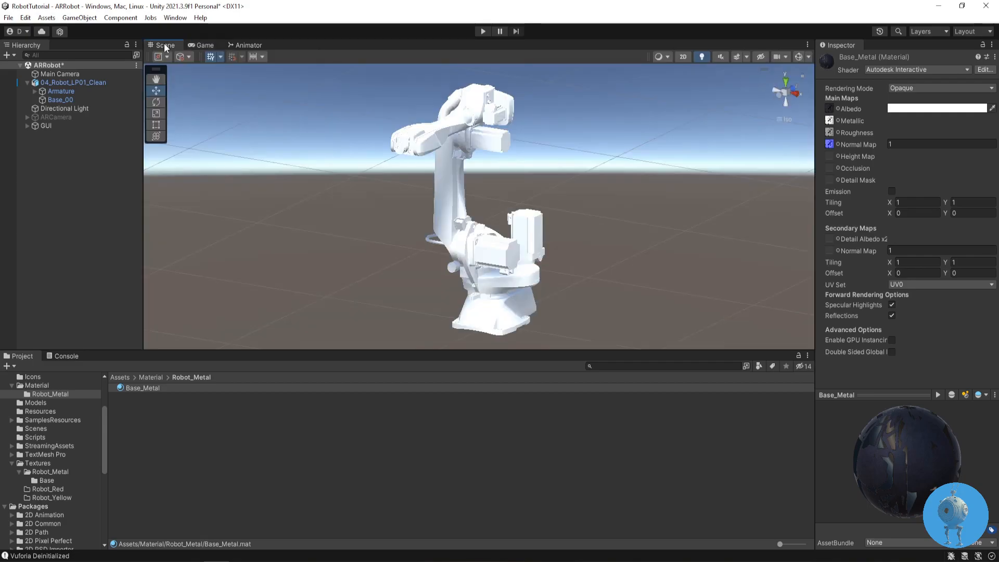
drag(143, 387, 489, 312)
scroll(499, 292, up, 4)
middle_drag(499, 292, 533, 201)
scroll(502, 264, up, 4)
scroll(502, 263, up, 6)
mouse_move(533, 201)
right_down()
mouse_move(369, 192)
mouse_move(542, 189)
right_up()
click(542, 188)
key(f)
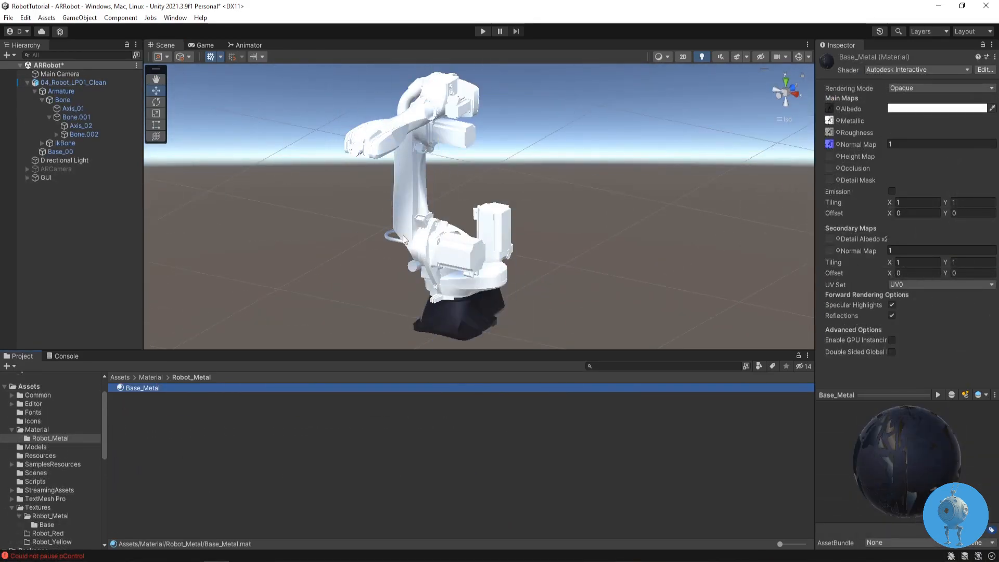
Select the robot's Axis_01 part and check which material its Mesh Renderer uses
click(463, 251)
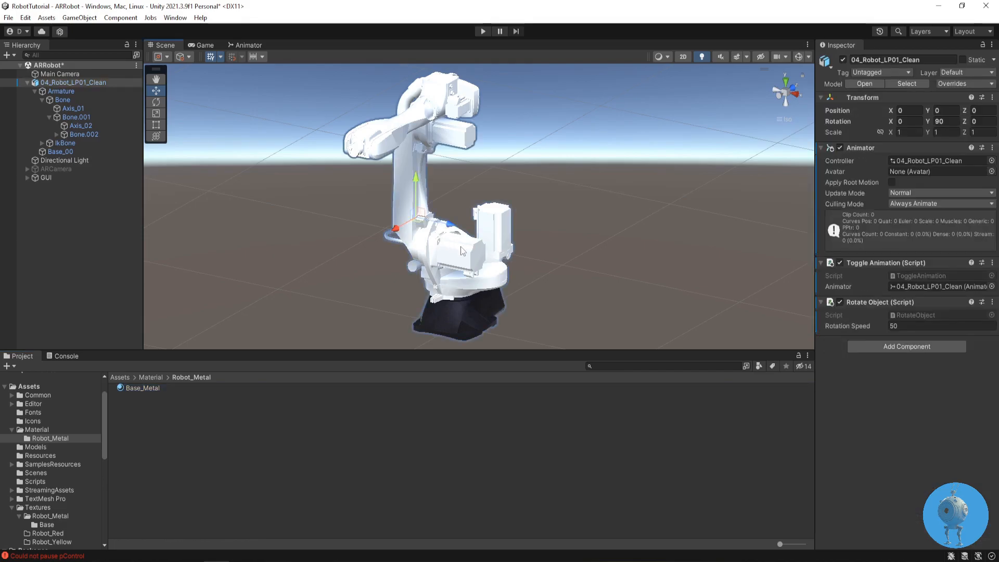
click(458, 260)
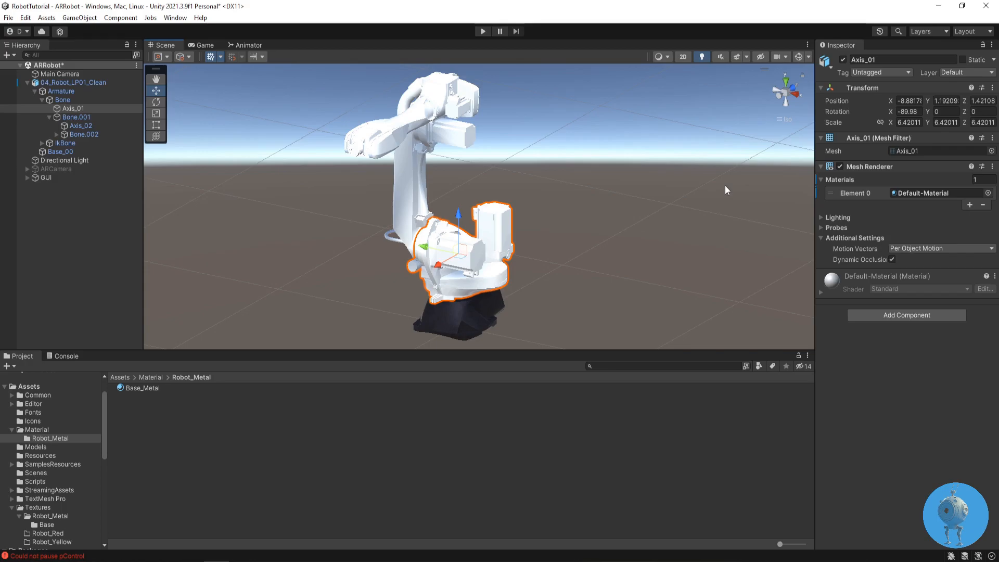
drag(708, 170, 809, 175)
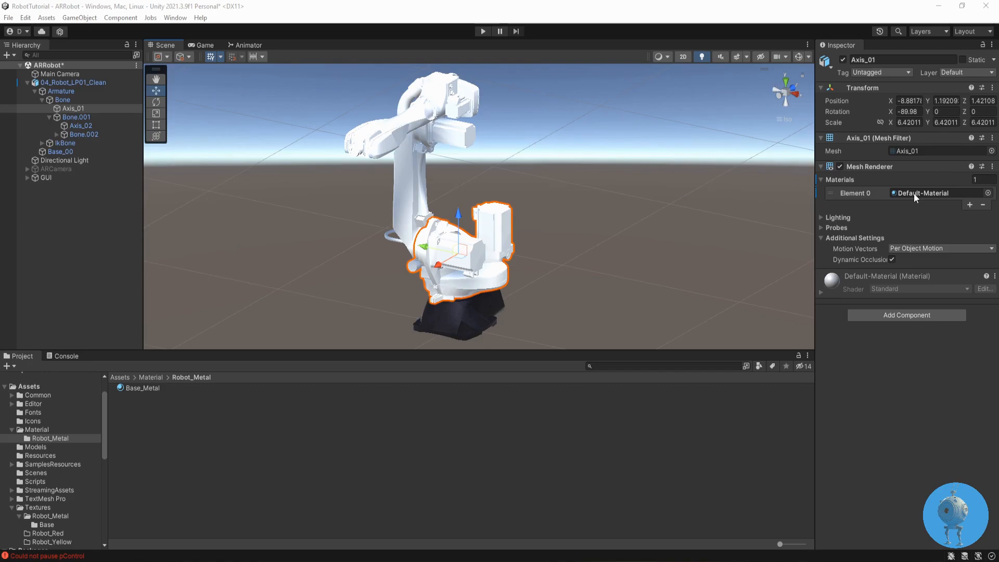
Create a new material named Axis_01_Metal inside the Material/Robot_Metal folder
right_click(171, 446)
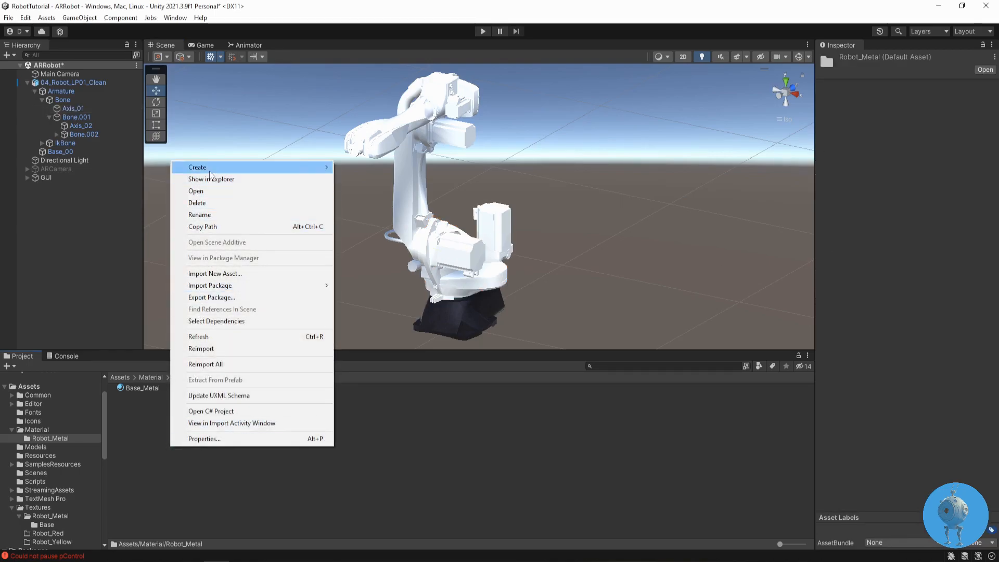
mouse_move(210, 167)
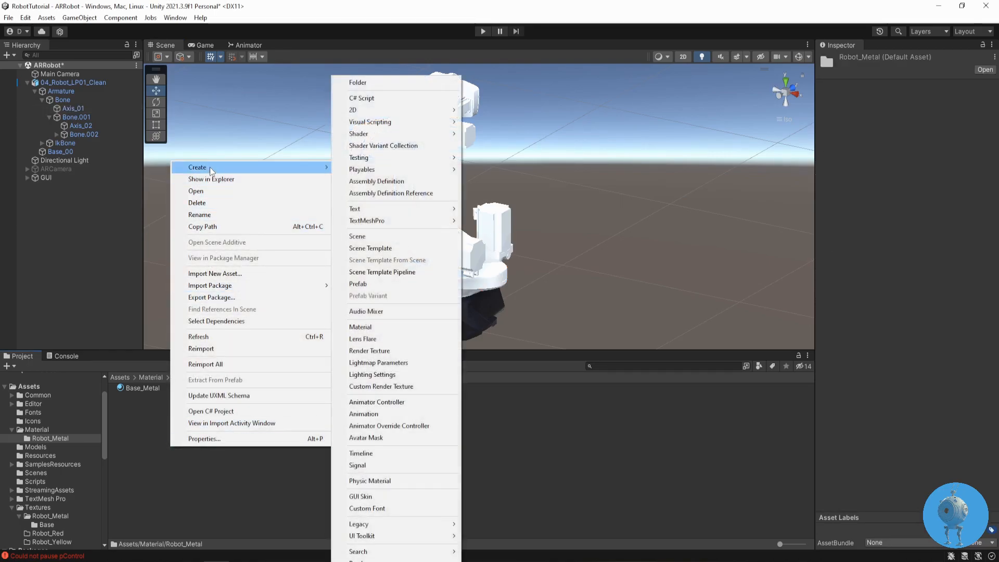
click(364, 326)
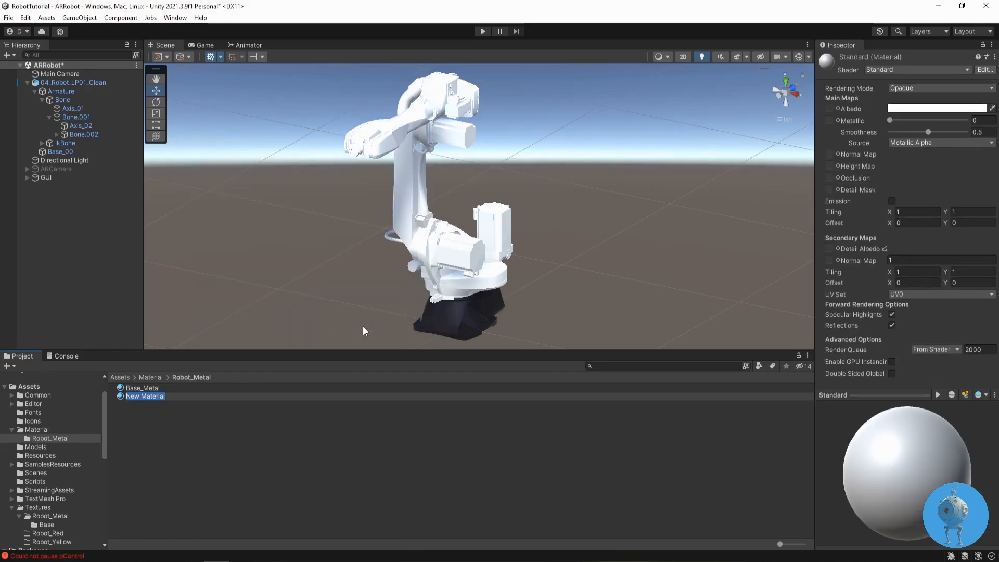
text(Axis_01_Metal)
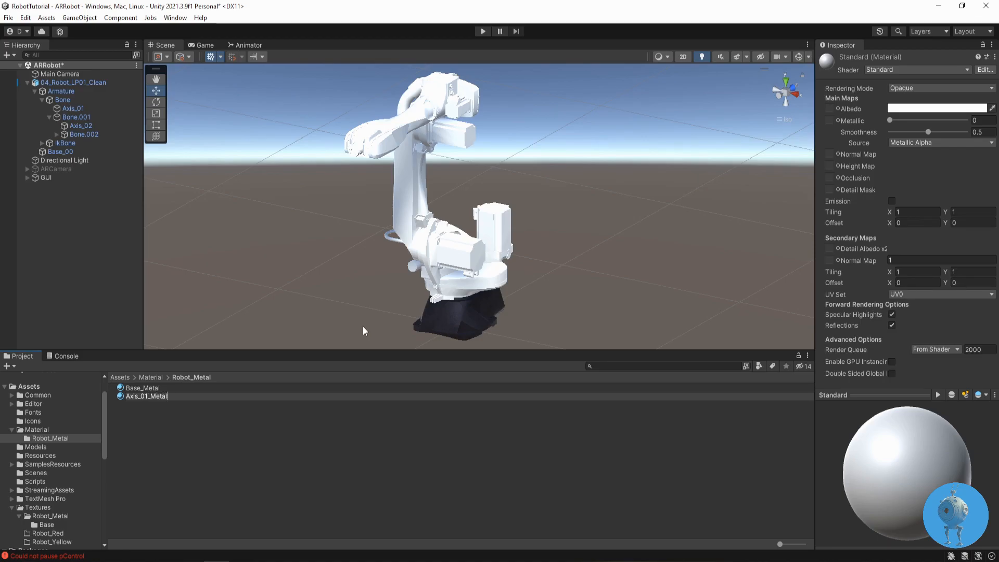
key(Return)
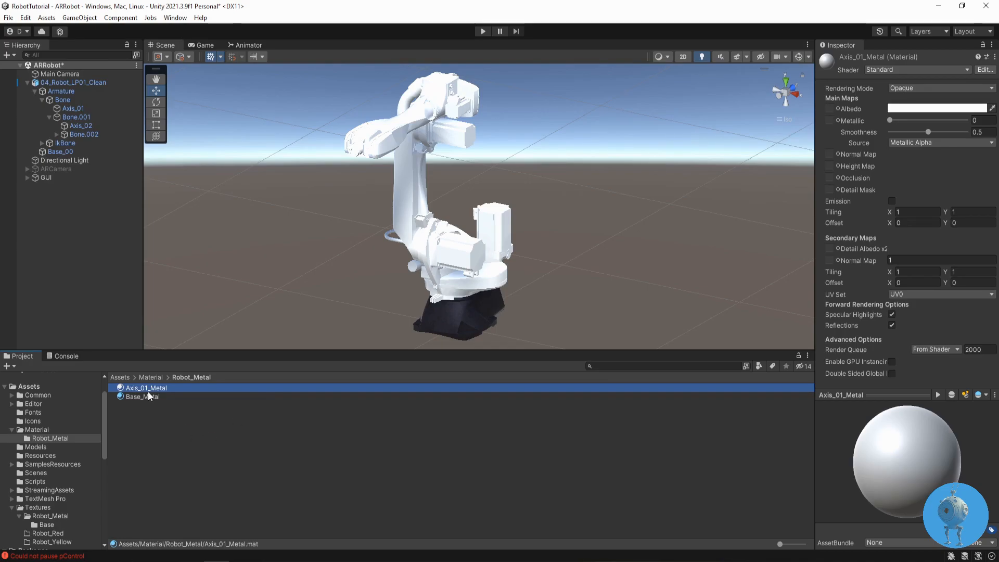
Apply the Axis_01_Metal material to the robot's Axis_01 part and select that part to check the assignment
drag(148, 389, 418, 289)
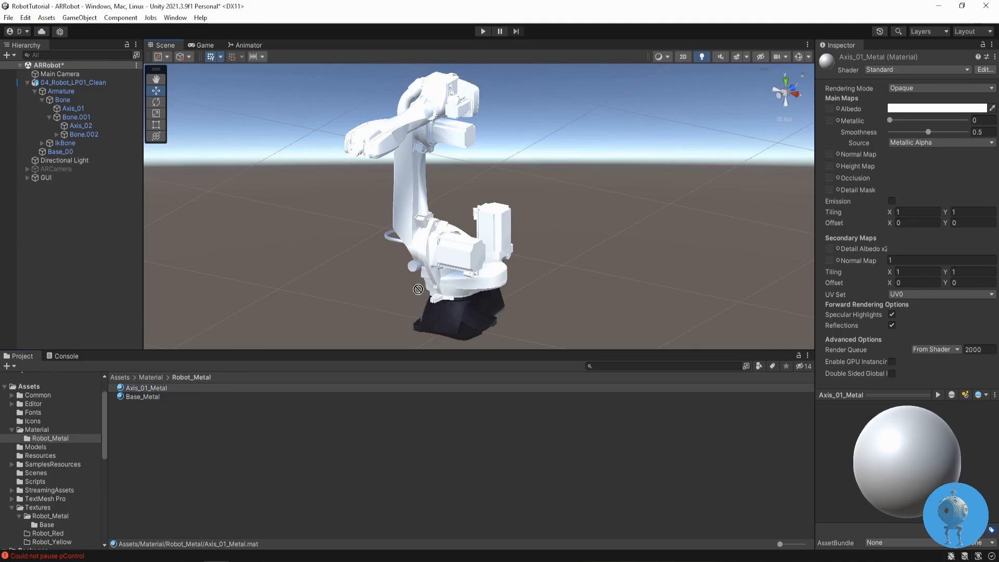
drag(469, 255, 470, 254)
click(470, 254)
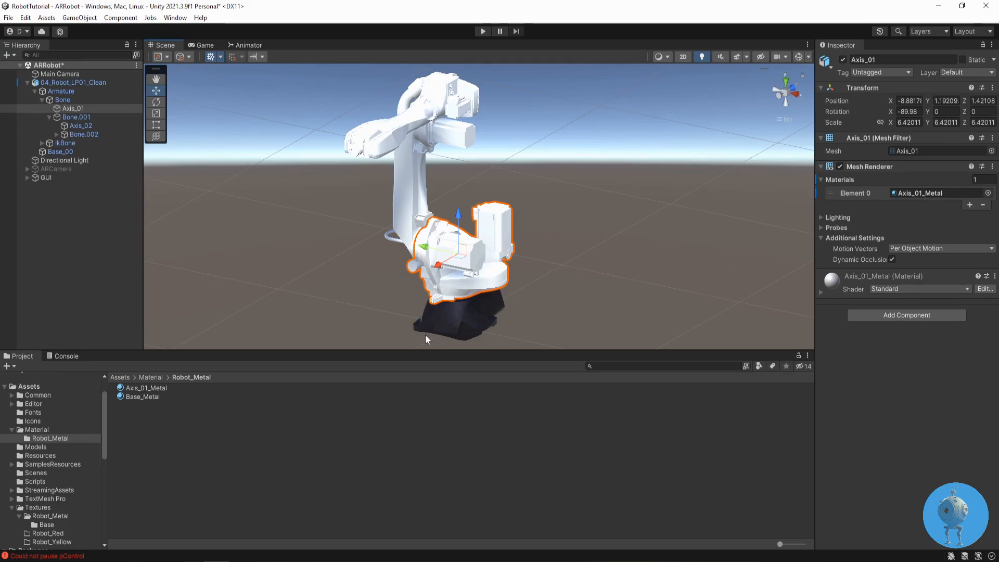
Create a folder named Axis_01_Metal inside Textures/Robot_Metal and open it
right_click(54, 513)
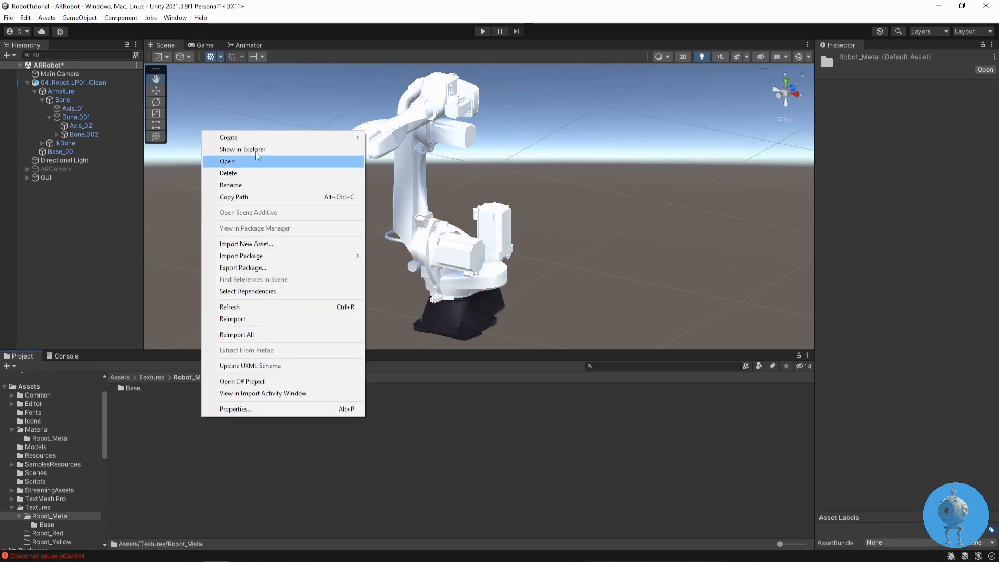
mouse_move(257, 139)
click(389, 84)
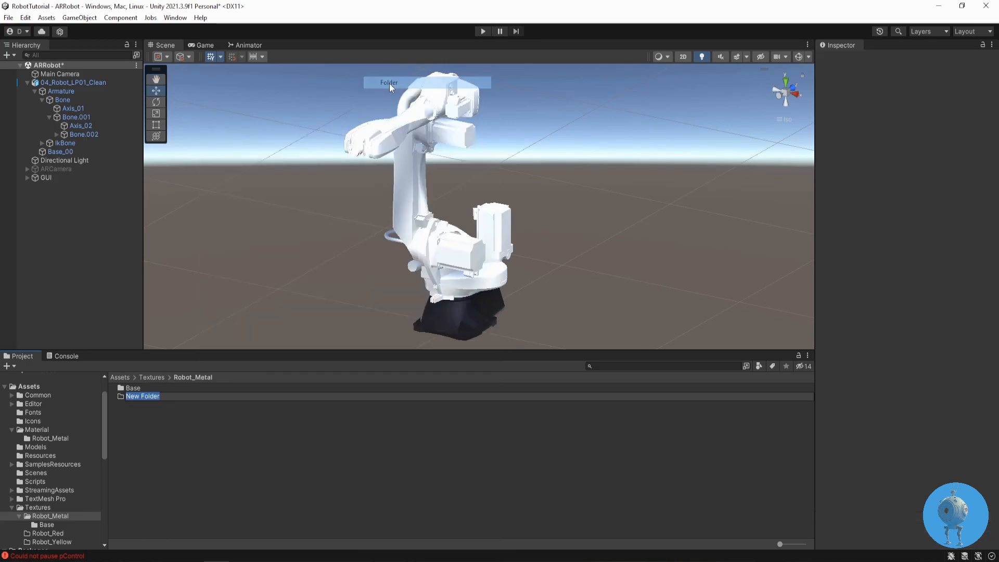
text(Axis)
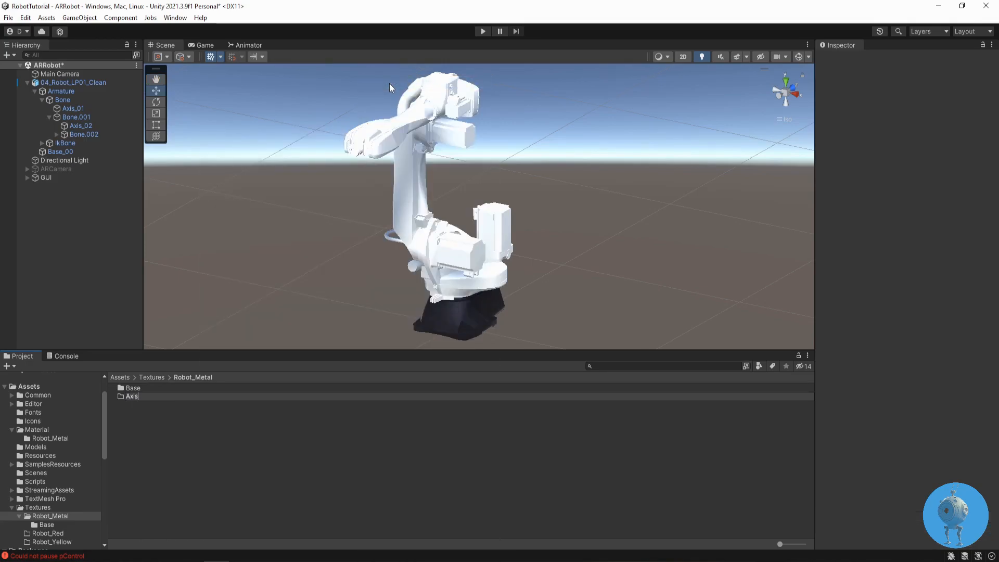
text(_01_Metal)
key(Return)
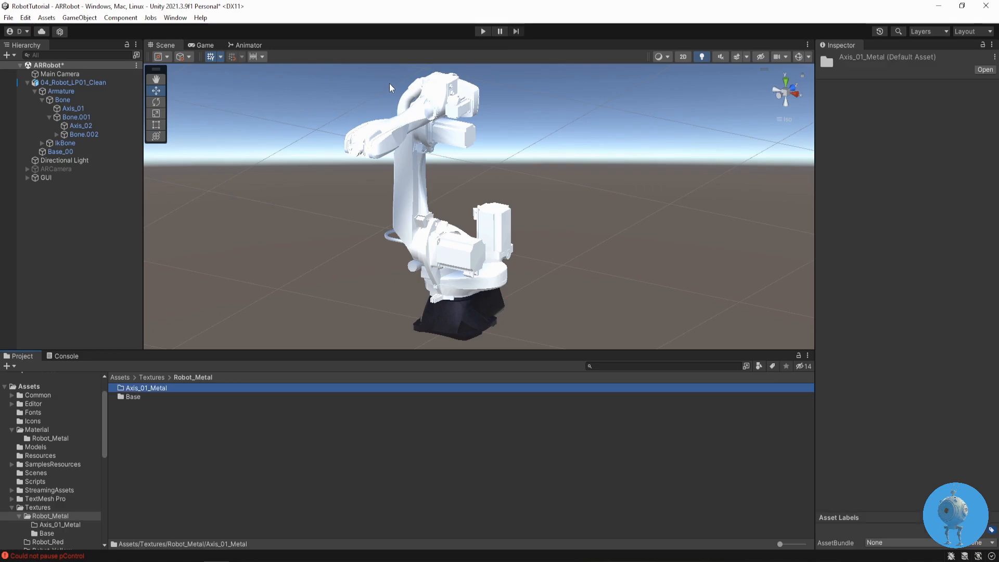
key(Return)
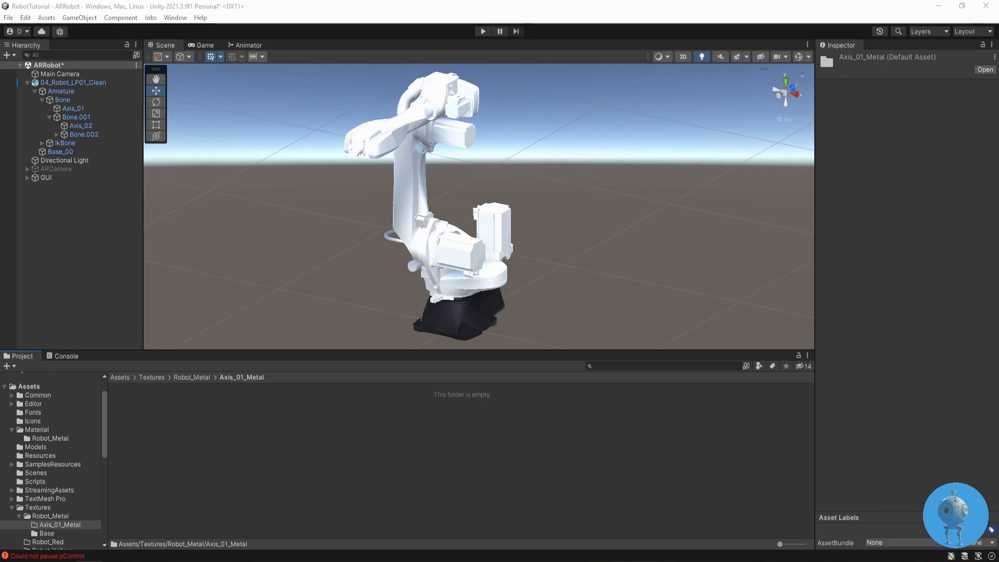
Import the four T_Axis_01 textures (diffuse, metallic, normal, roughness) from the Axis_01_Bake file folder into Textures/Robot_Metal/Axis_01_Metal
drag(0, 291, 223, 62)
click(83, 125)
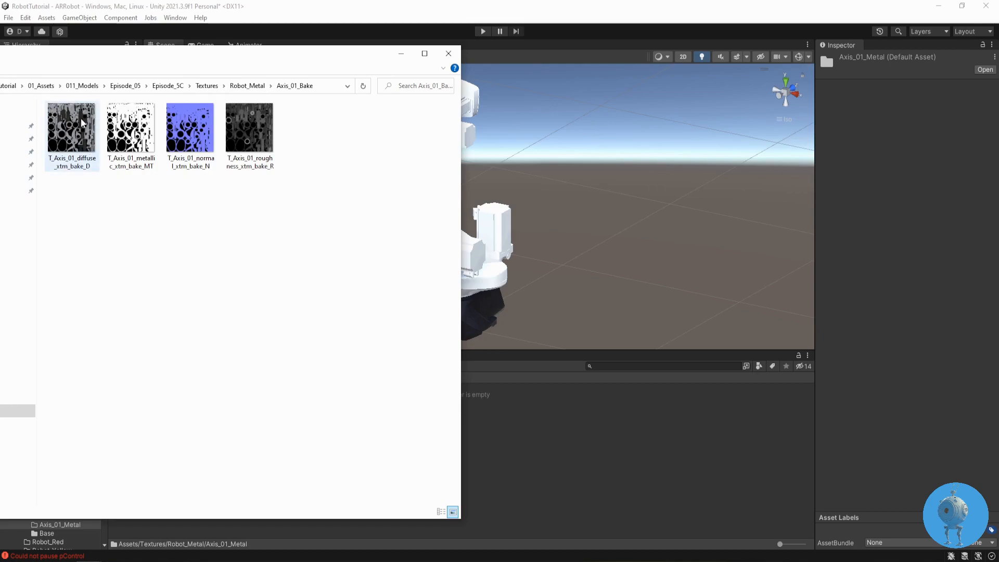
shift+click(249, 130)
drag(584, 477, 573, 468)
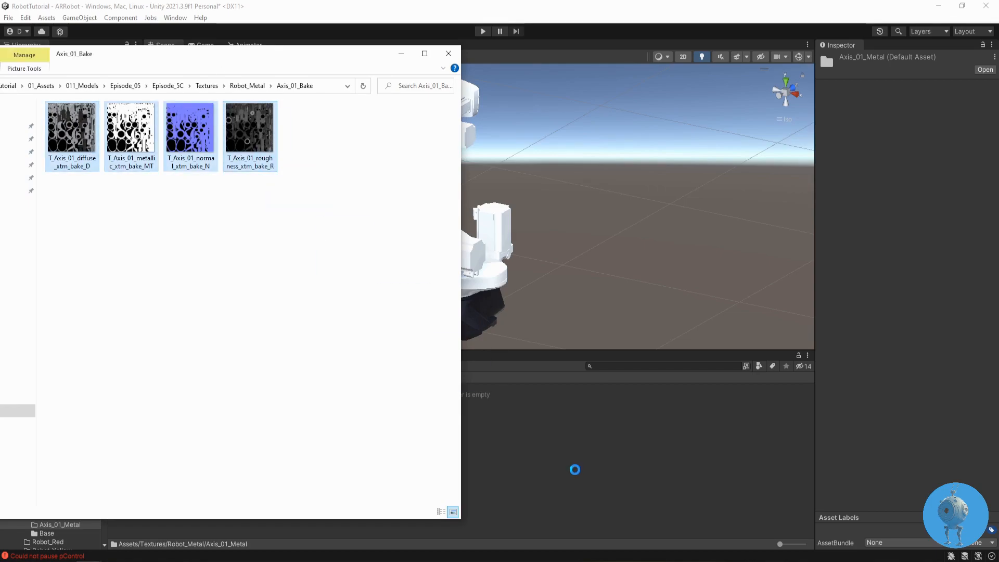
click(400, 54)
Examine the untextured motor housings of the robot's Axis_01 part up close in the Scene view
middle_drag(484, 233, 451, 237)
right_drag(451, 238, 281, 292)
scroll(372, 244, up, 8)
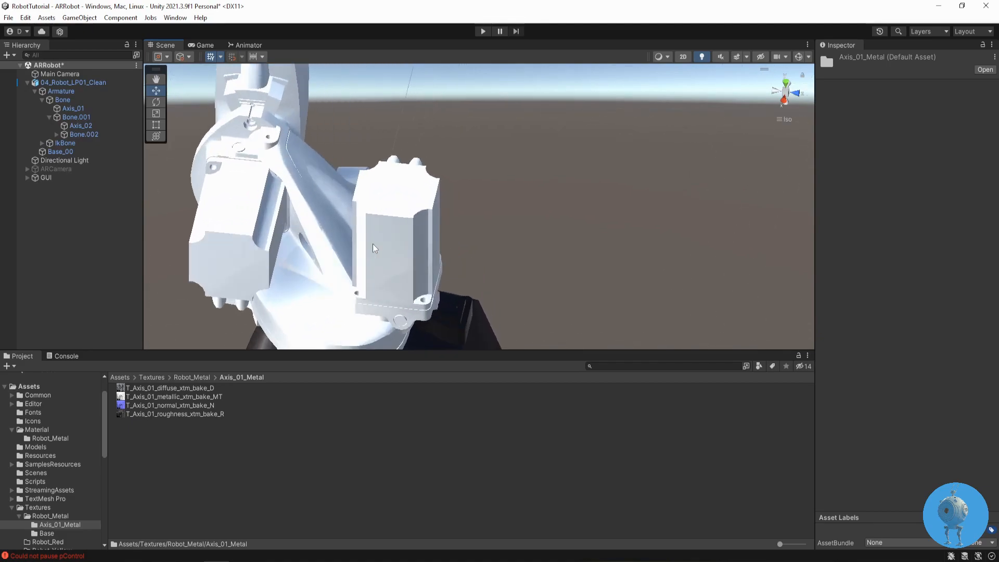
scroll(373, 243, up, 12)
scroll(372, 243, down, 8)
middle_drag(352, 196, 406, 203)
right_drag(405, 203, 450, 207)
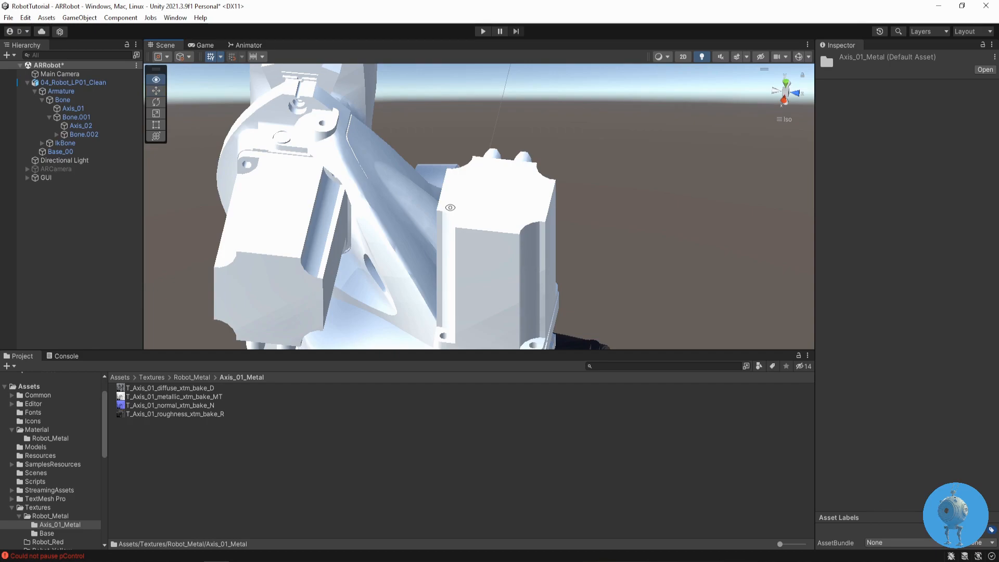
scroll(450, 207, up, 5)
alt+drag(439, 215, 504, 176)
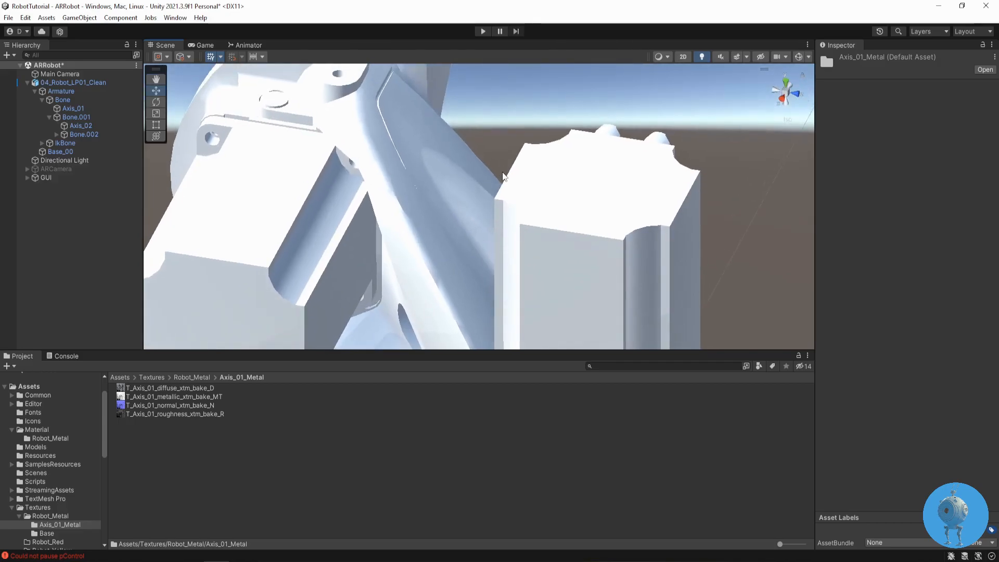
Assign the T_Axis_01_diffuse_xtm_bake_D texture to the Albedo slot of the Axis_01_Metal material
click(39, 438)
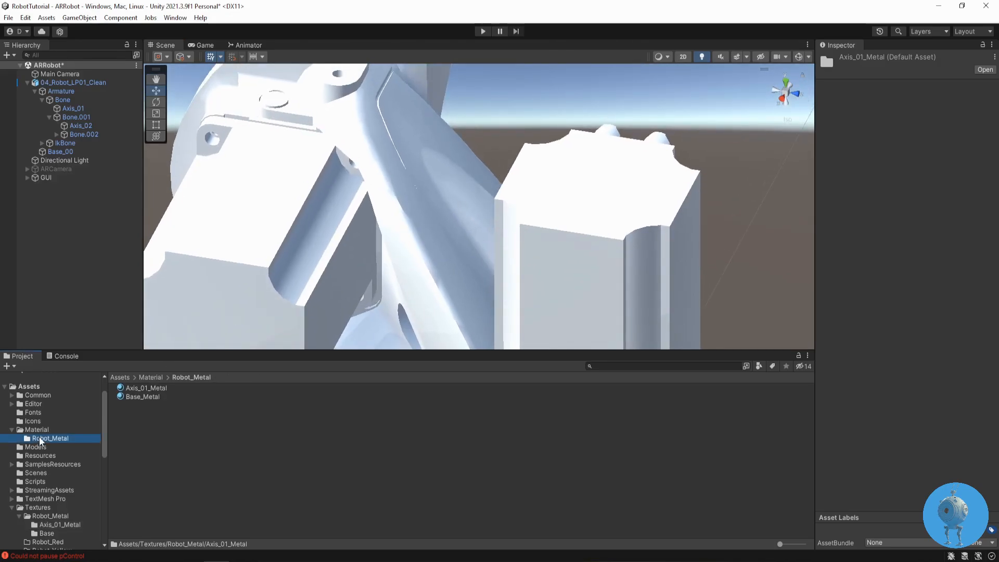
click(150, 386)
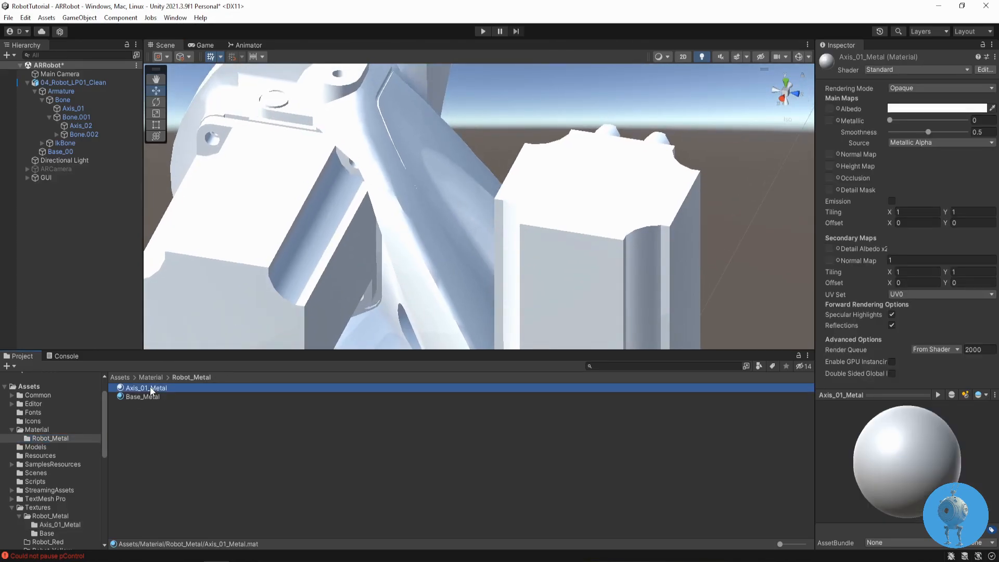
click(54, 524)
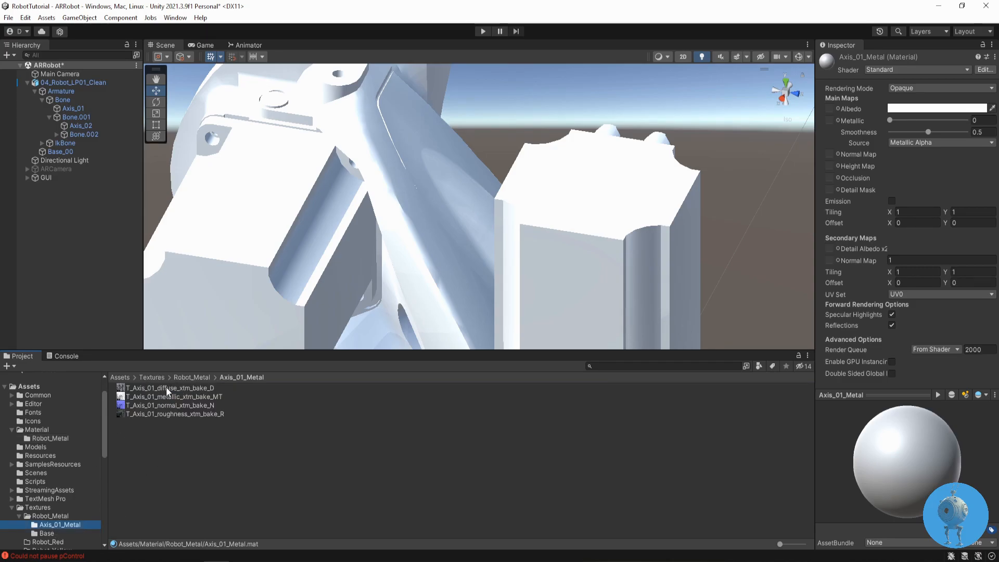
drag(166, 387, 566, 307)
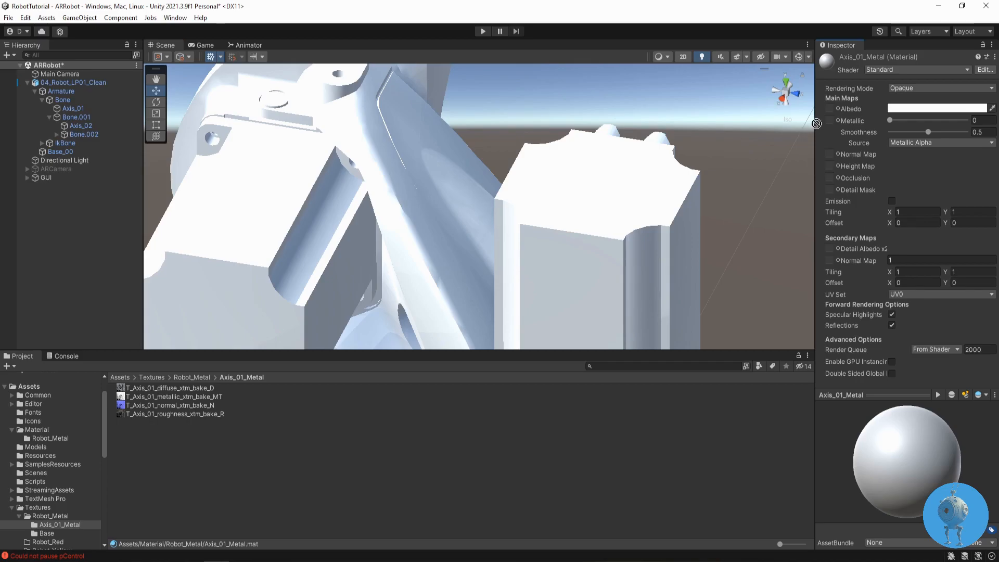
drag(830, 111, 832, 108)
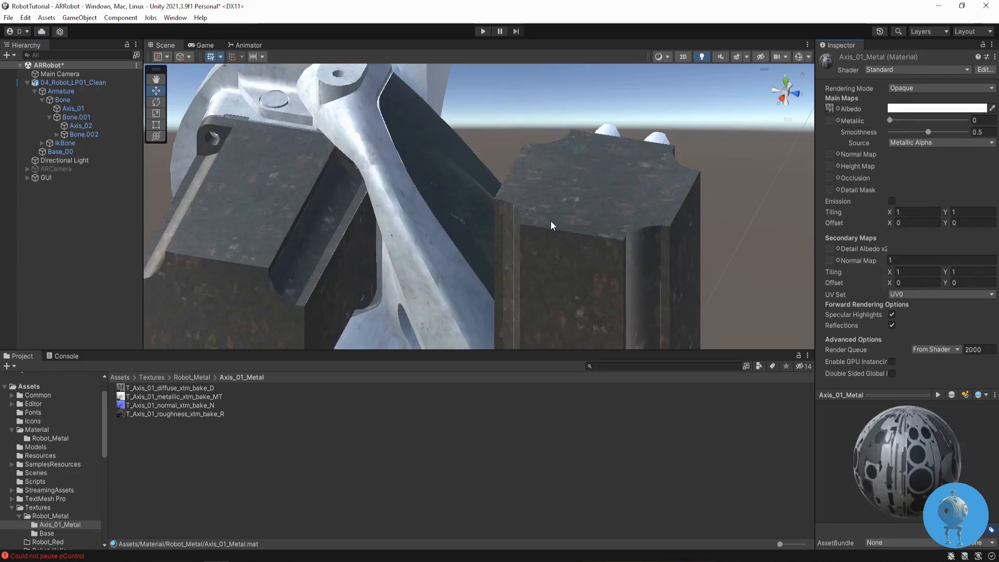
Assign the T_Axis_01_metallic_xtm_bake_MT texture to Axis_01_Metal's Metallic slot and inspect the surface on the model
alt+drag(552, 225, 534, 244)
drag(143, 400, 317, 337)
drag(814, 129, 830, 121)
right_drag(607, 243, 566, 263)
Assign the T_Axis_01_normal_xtm_bake_N texture to Axis_01_Metal's main Normal Map slot
click(159, 405)
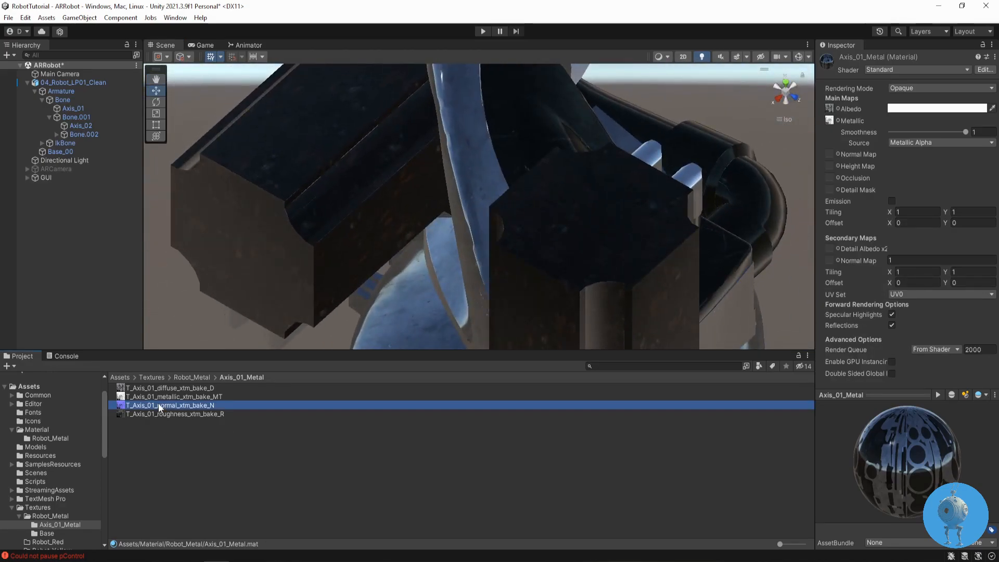
drag(159, 406, 513, 304)
drag(805, 170, 828, 152)
click(969, 177)
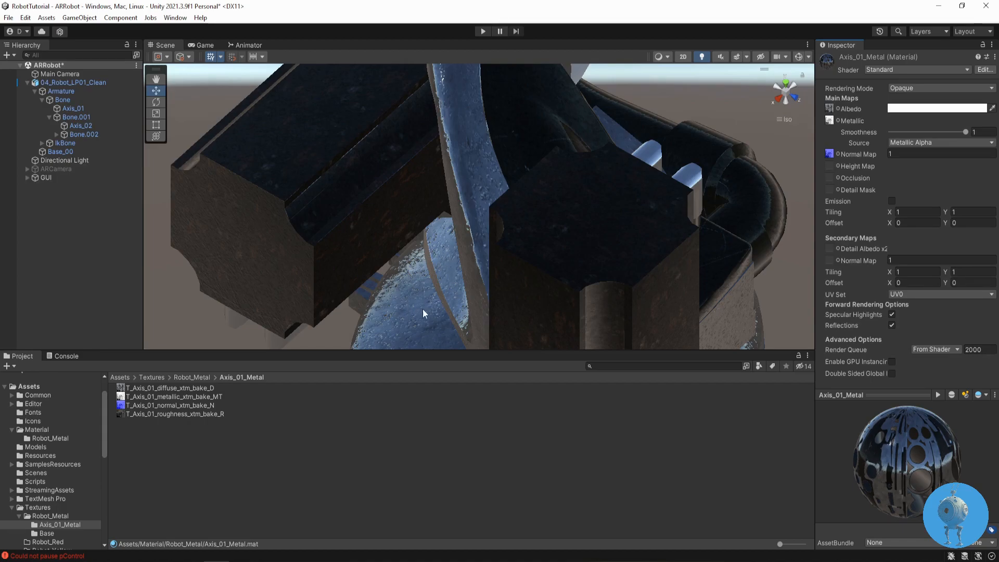
Switch the Axis_01_Metal material to the Autodesk Interactive shader and assign T_Axis_01_roughness_xtm_bake_R to its Roughness slot
alt+drag(514, 215, 566, 121)
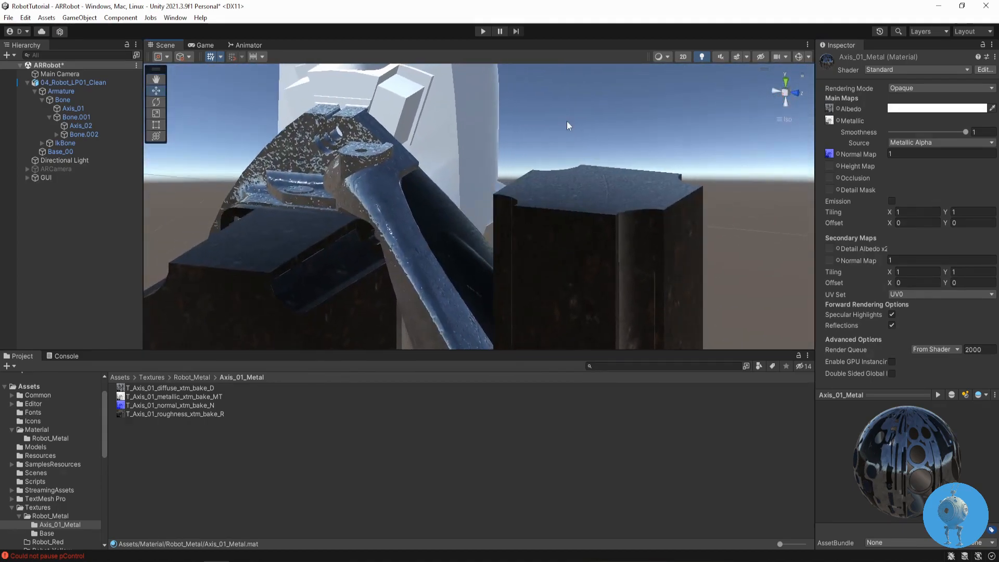
alt+drag(568, 202, 541, 245)
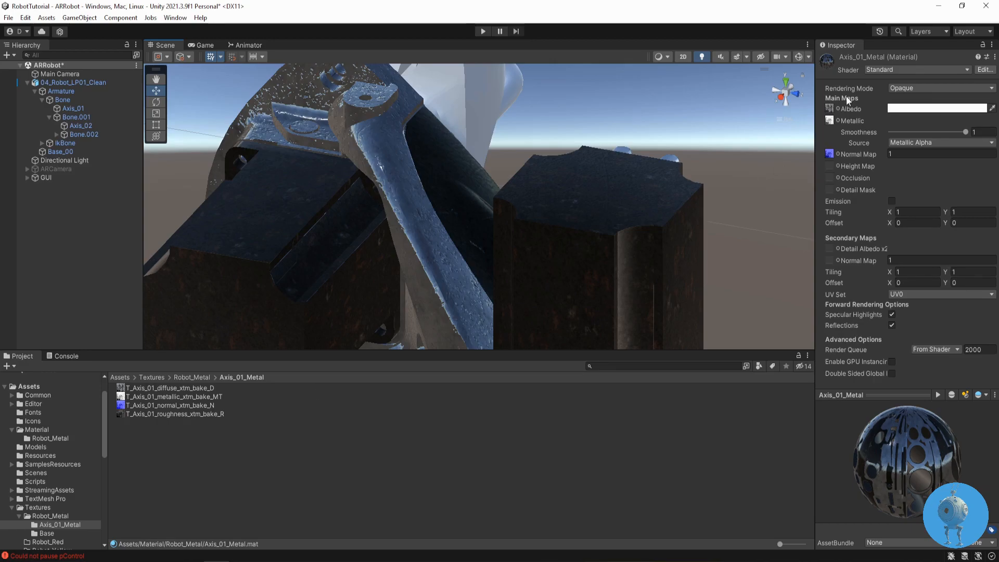
click(897, 70)
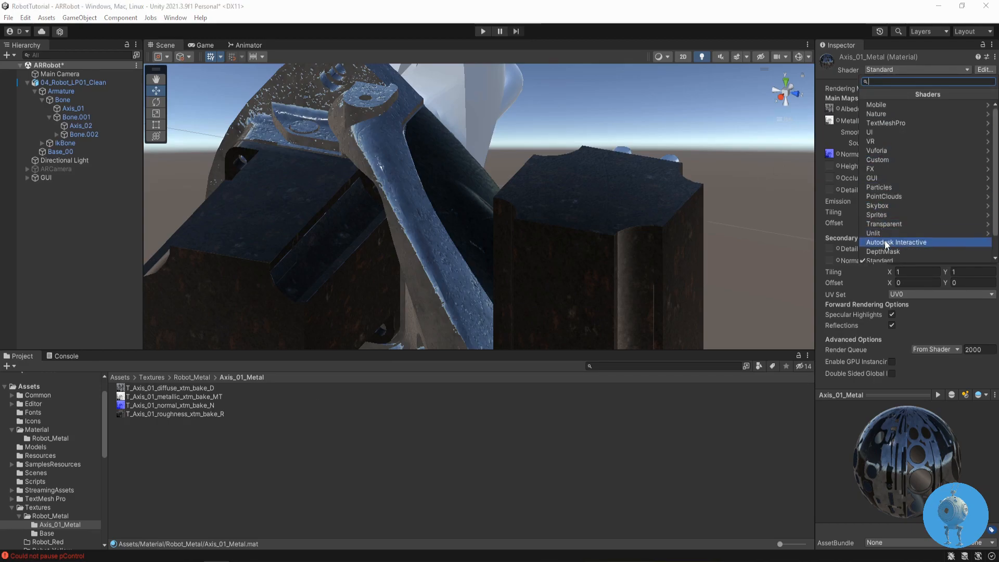
click(885, 242)
drag(188, 418, 631, 320)
drag(828, 188, 831, 133)
Try a strength of 10 for Axis_01_Metal's main Normal Map on the model and restore it to 1
alt+drag(651, 223, 519, 246)
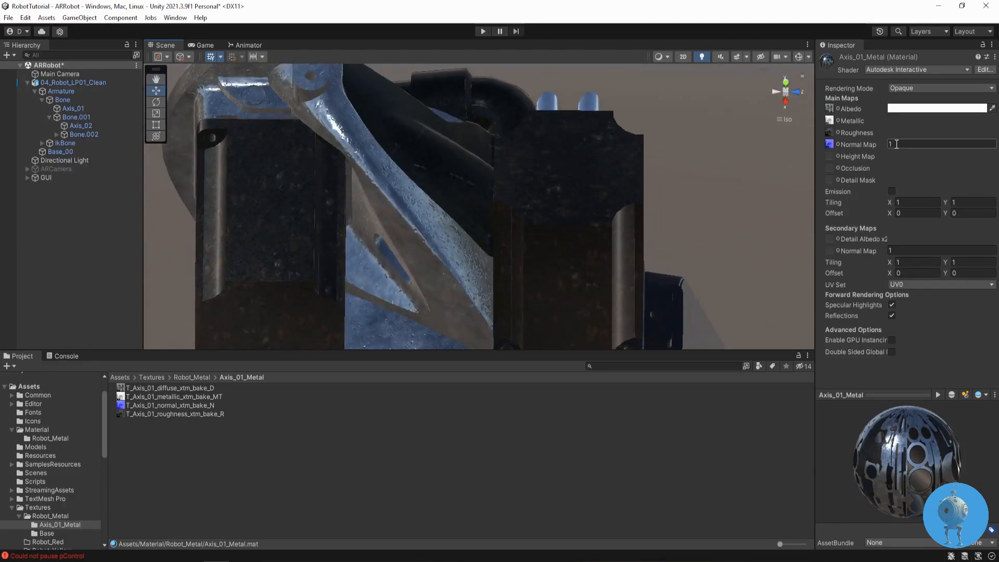
text(10)
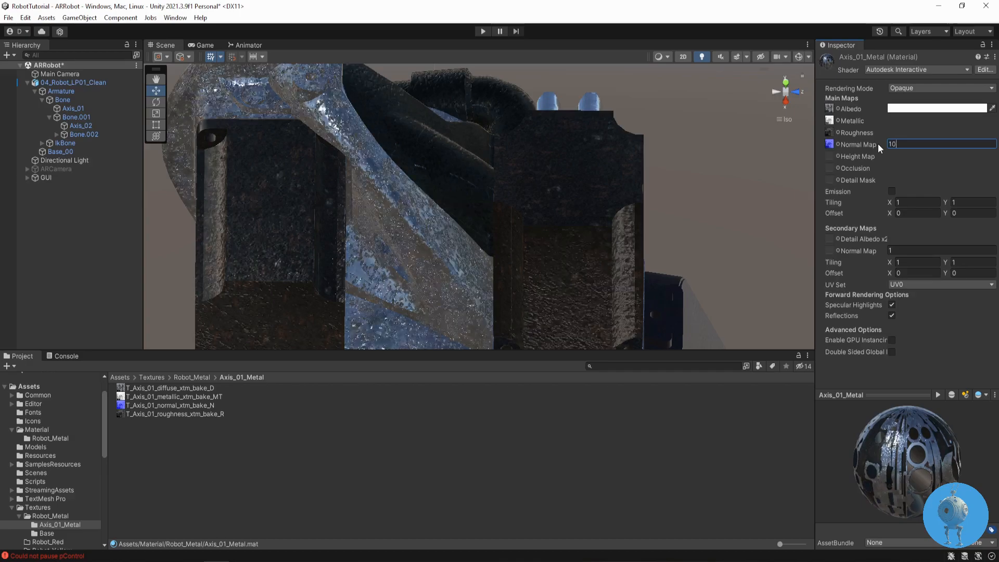
middle_drag(627, 231, 671, 215)
alt+drag(671, 215, 579, 181)
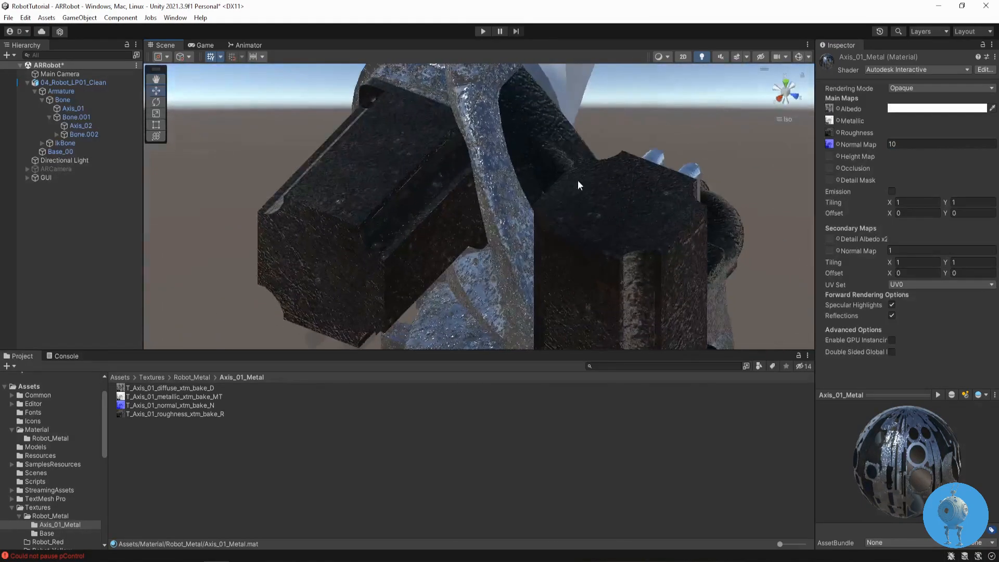
drag(908, 142, 876, 142)
text(1)
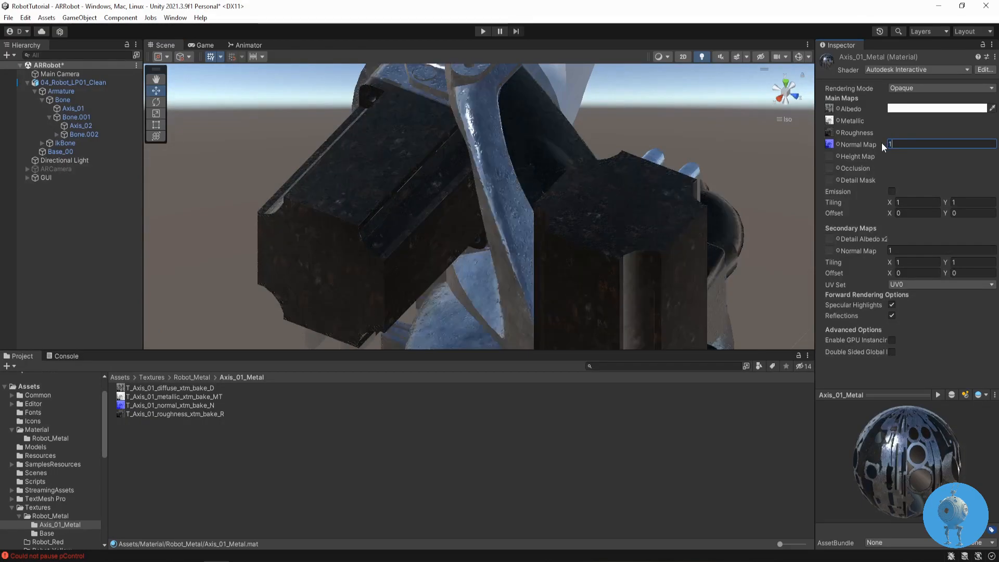
Examine the textured Axis_01 motor housings up close and the whole robot from several angles in the Scene view
scroll(581, 215, down, 5)
alt+drag(581, 214, 680, 219)
scroll(440, 229, up, 3)
alt+drag(424, 237, 315, 232)
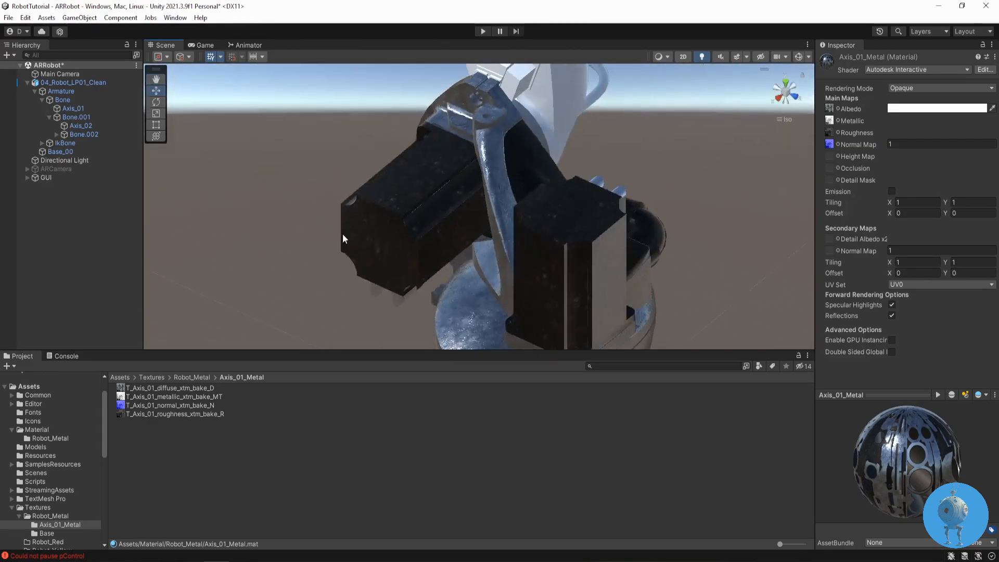
scroll(432, 234, up, 2)
scroll(432, 235, up, 2)
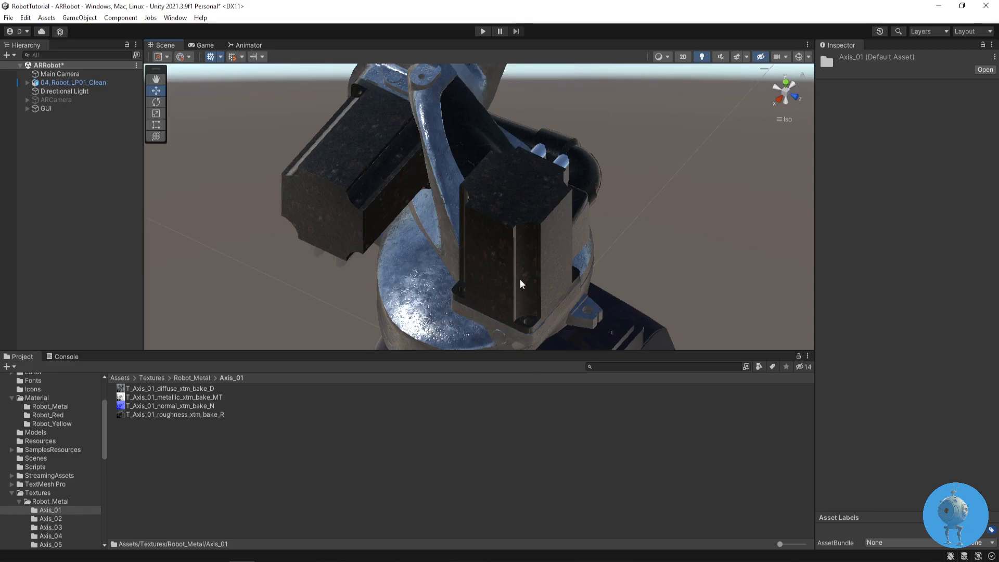
scroll(485, 223, down, 6)
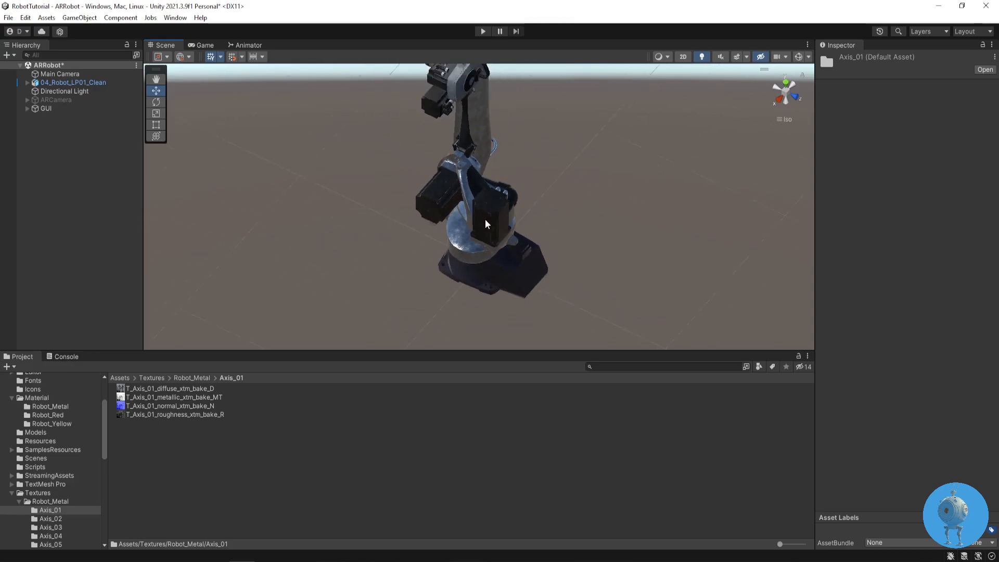
alt+drag(485, 224, 263, 308)
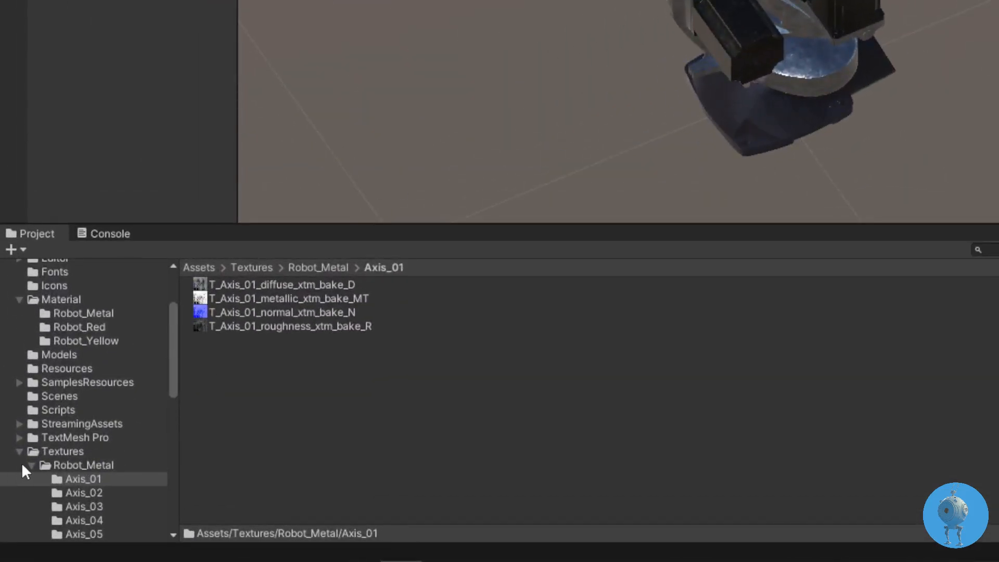
Review the Robot_Metal, Robot_Red and Robot_Yellow texture folders and open Robot_Yellow's Axis_01 subfolder
click(30, 464)
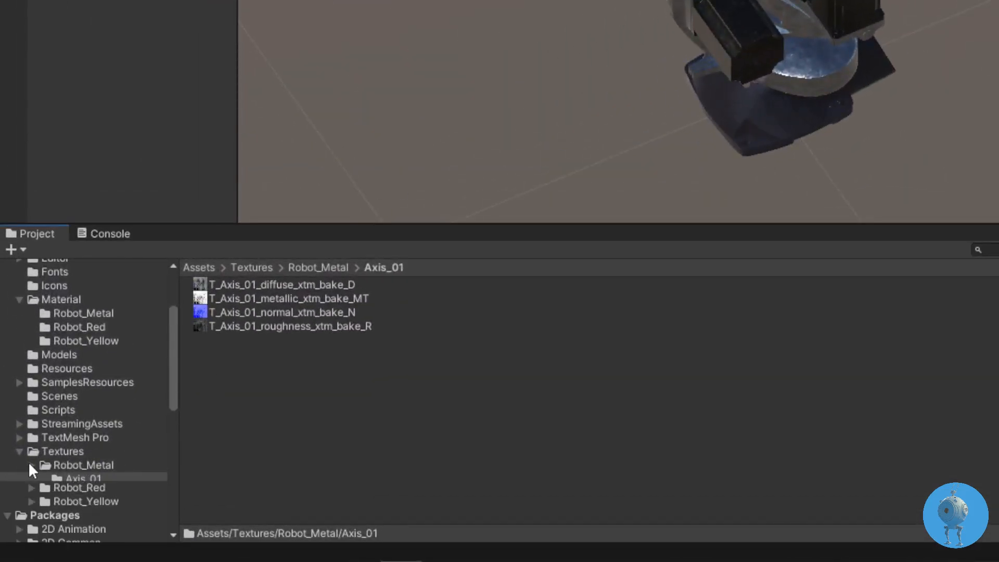
click(61, 464)
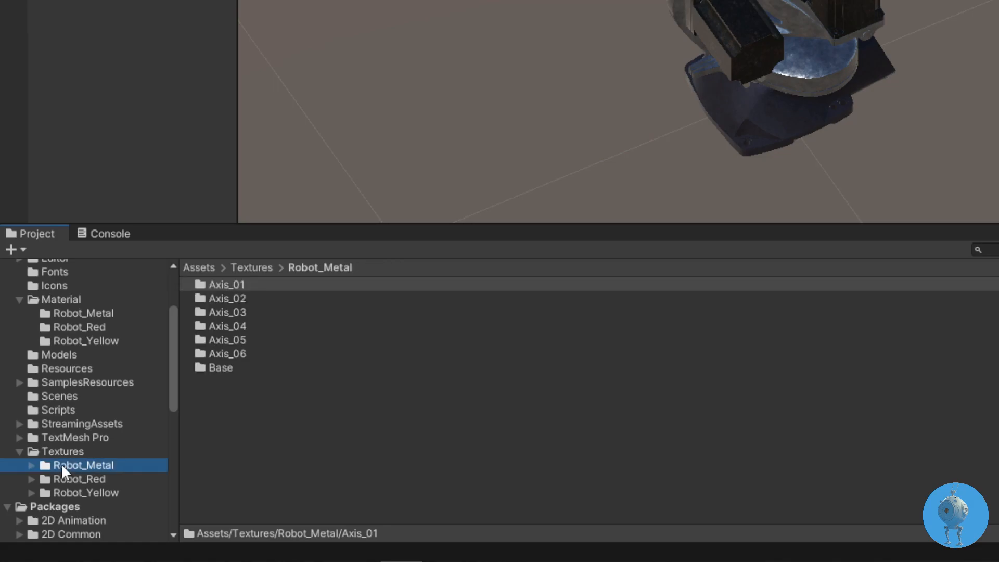
click(66, 478)
click(68, 491)
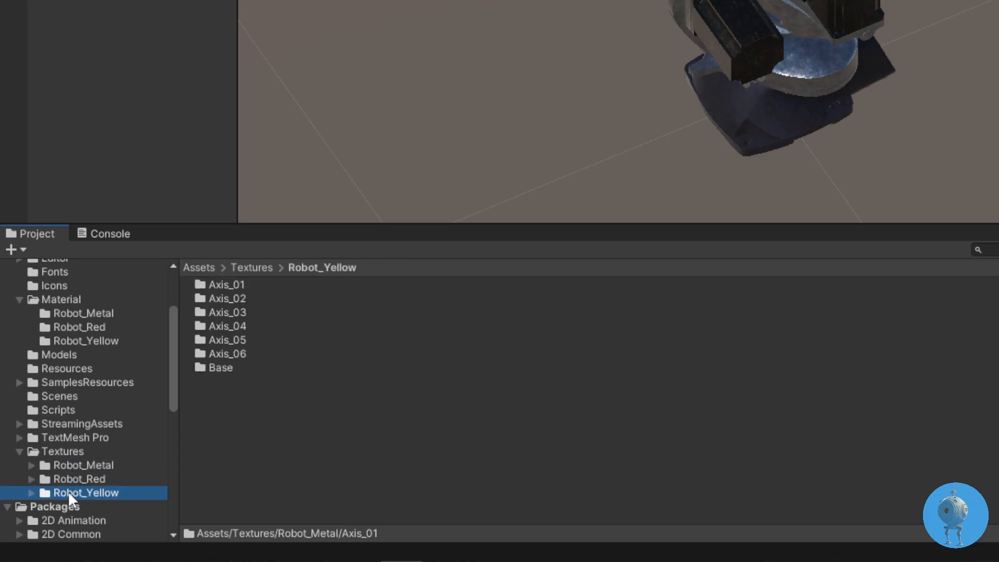
double_click(227, 285)
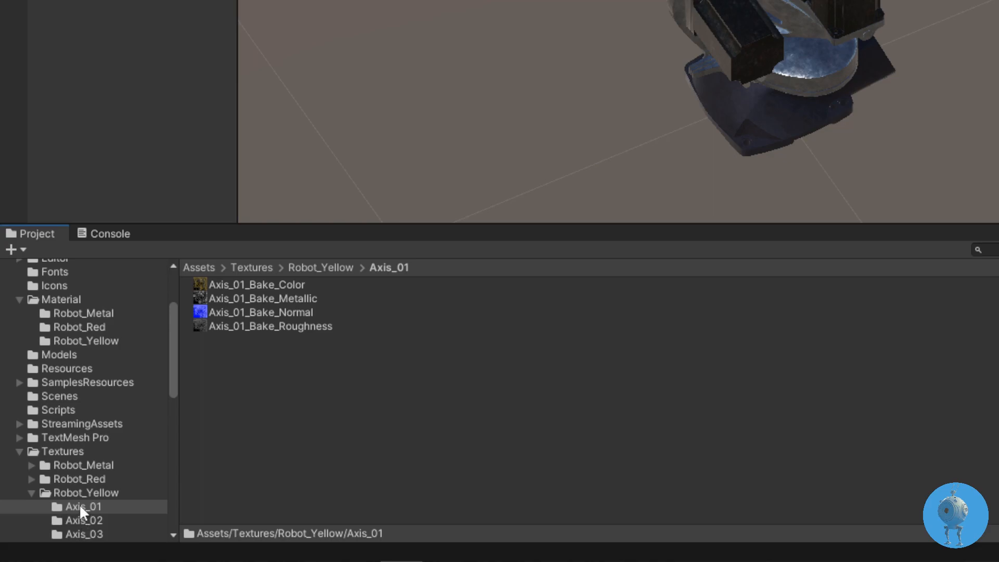
Review the Robot_Metal, Robot_Red and Robot_Yellow material folders and select the robot's Axis_01 part to check its material
click(69, 299)
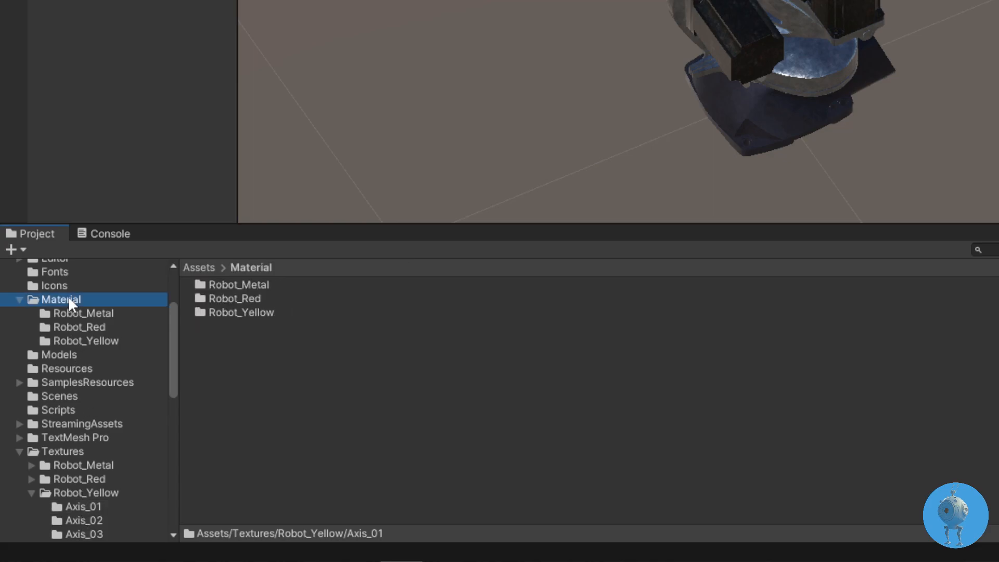
double_click(241, 285)
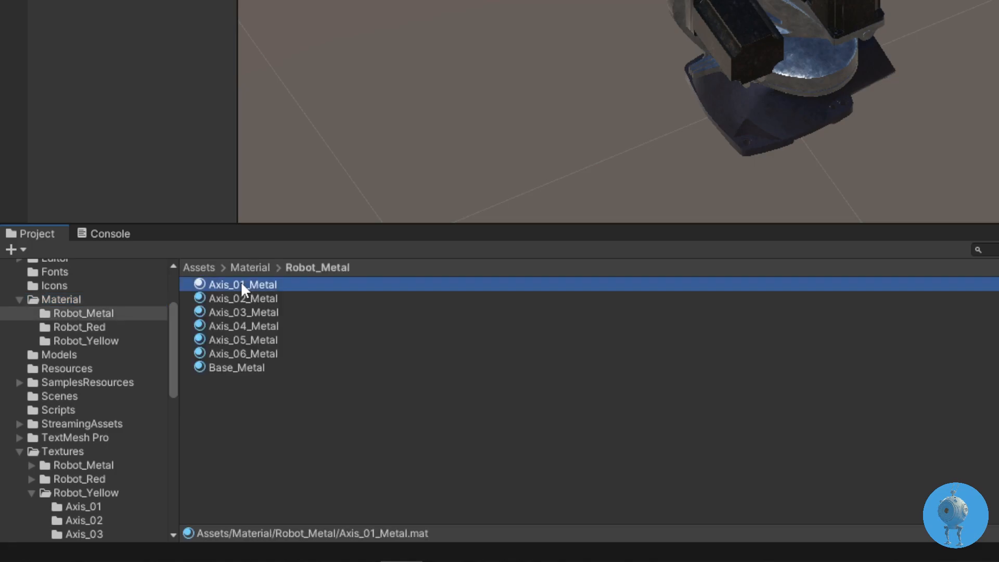
click(105, 327)
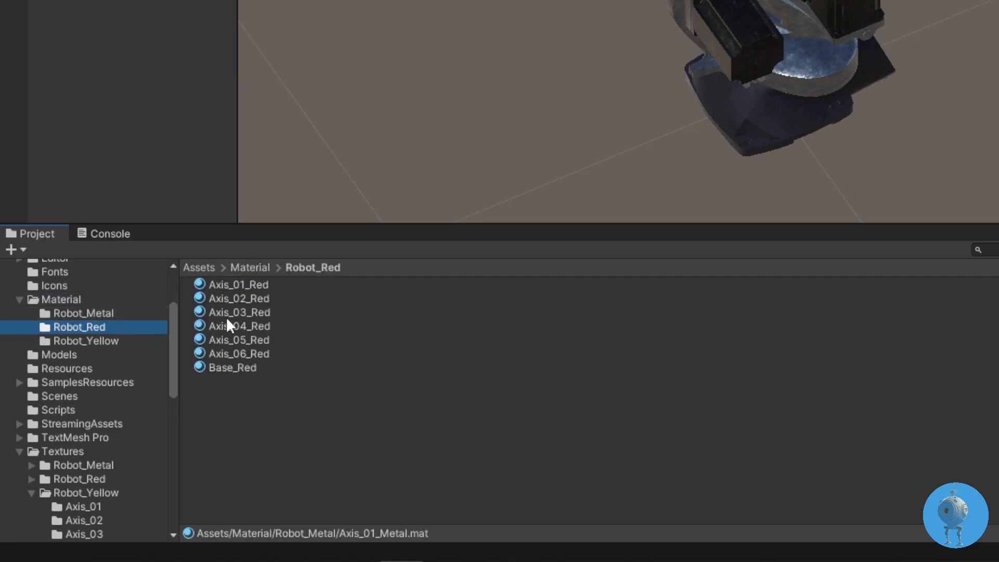
click(94, 340)
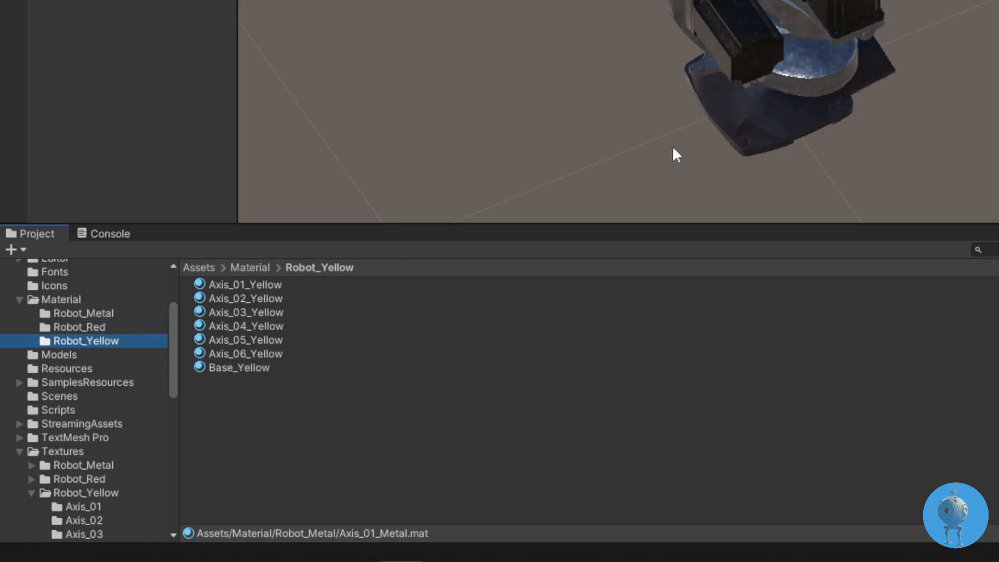
click(785, 67)
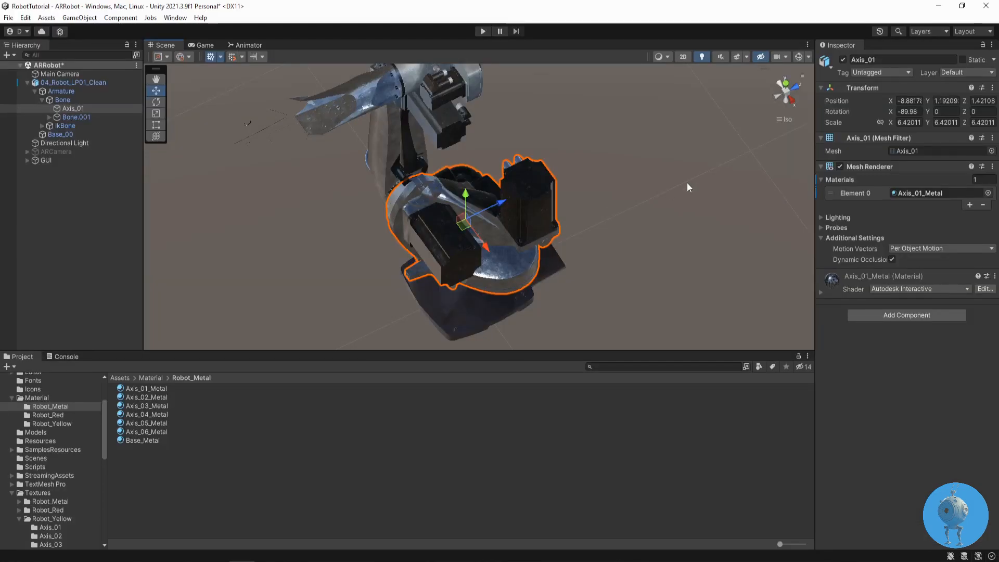
scroll(687, 183, down, 5)
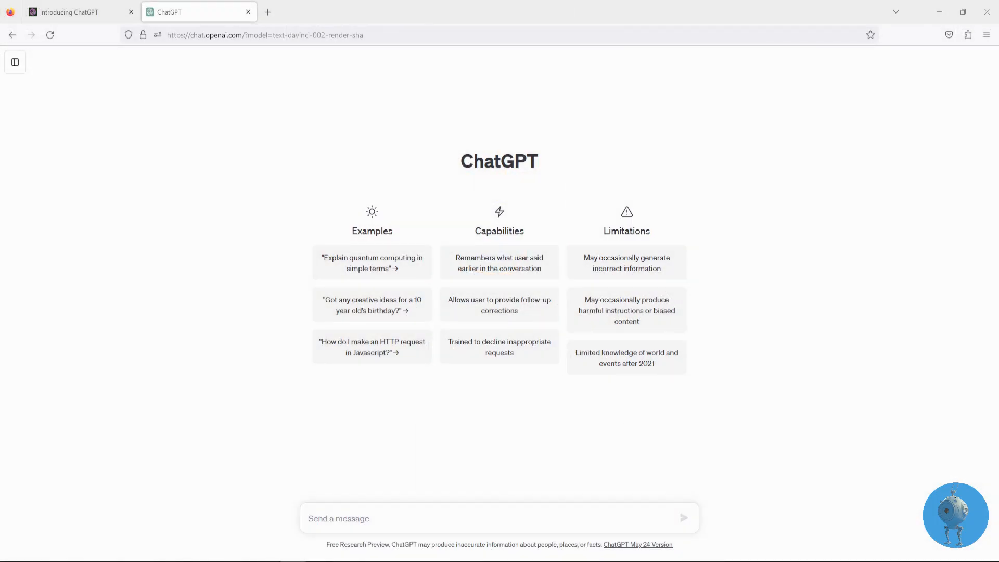
Switch to ChatGPT and ask "unity change materials on model from array with single button click"
click(341, 518)
text(unity change materials on model from array with single button click)
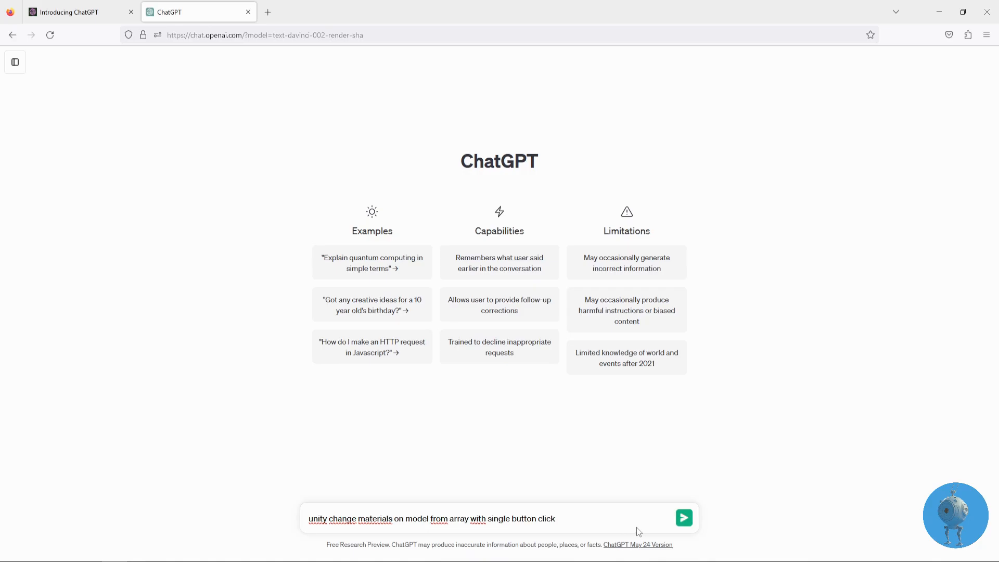
click(685, 519)
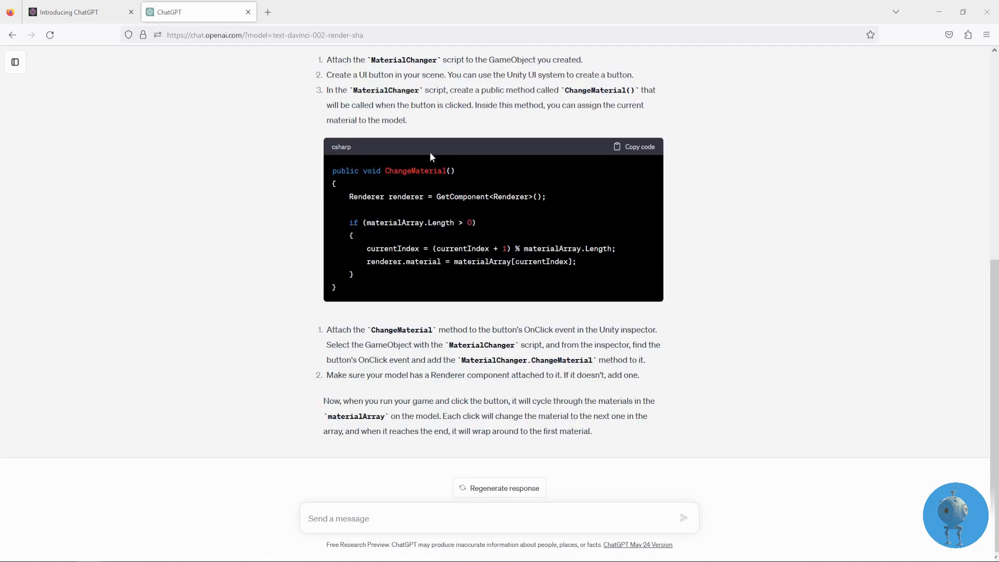
Copy the MaterialChanger class code and the ChangeMaterial method code from the ChatGPT answer
scroll(436, 211, up, 5)
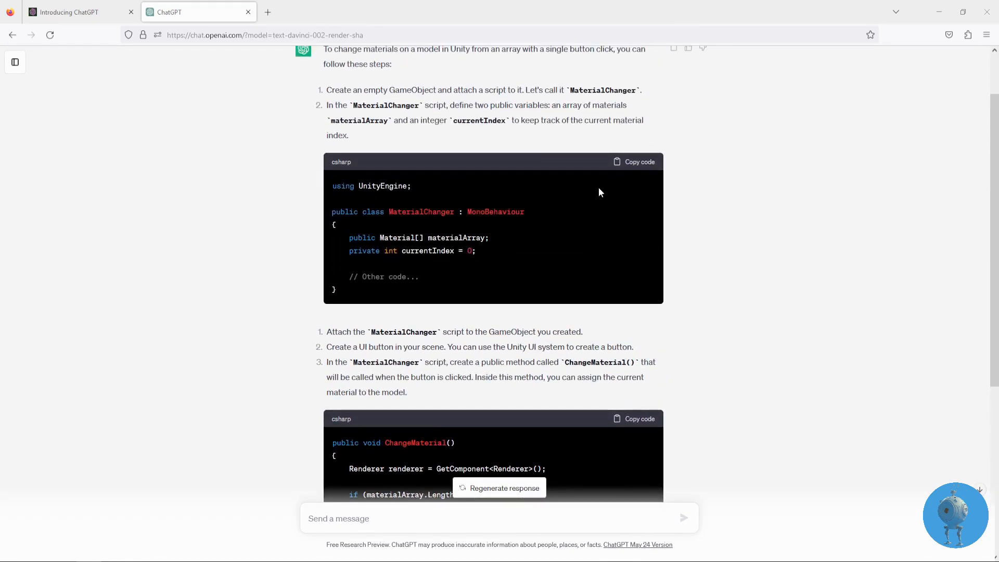
click(635, 163)
click(639, 420)
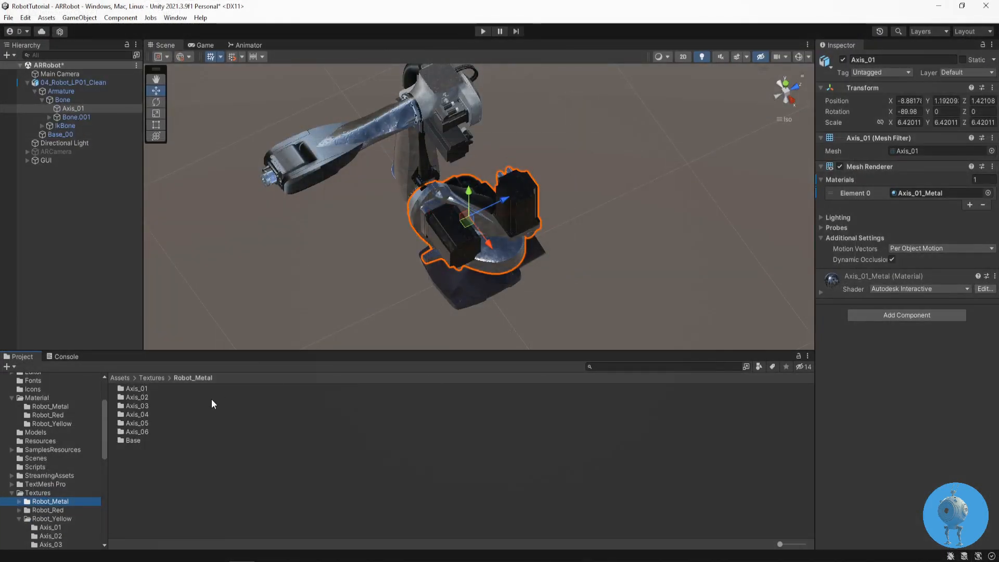
Return to Unity, create a C# script named ChangeMaterials in the Scripts folder and open it in Visual Studio
click(35, 467)
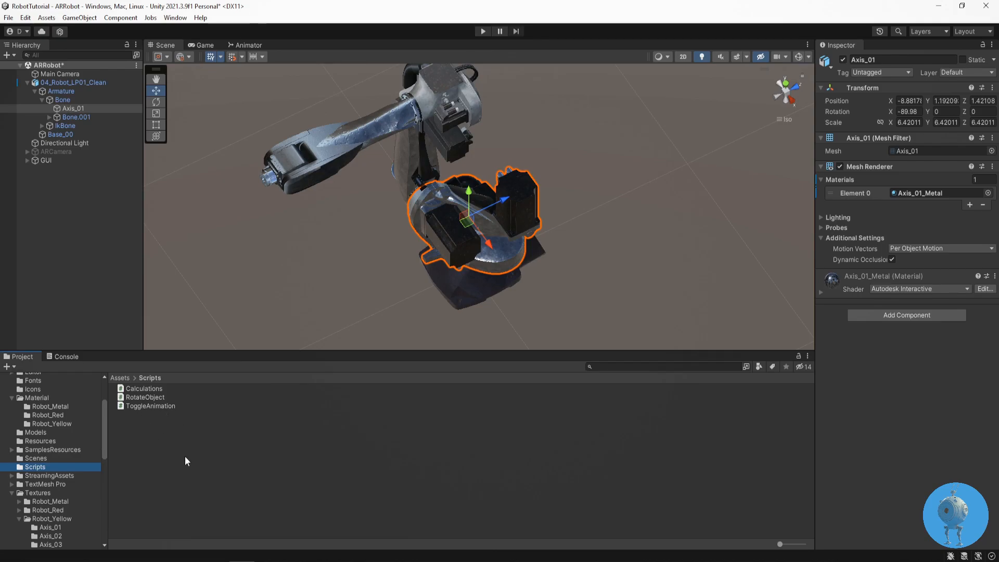
right_click(211, 436)
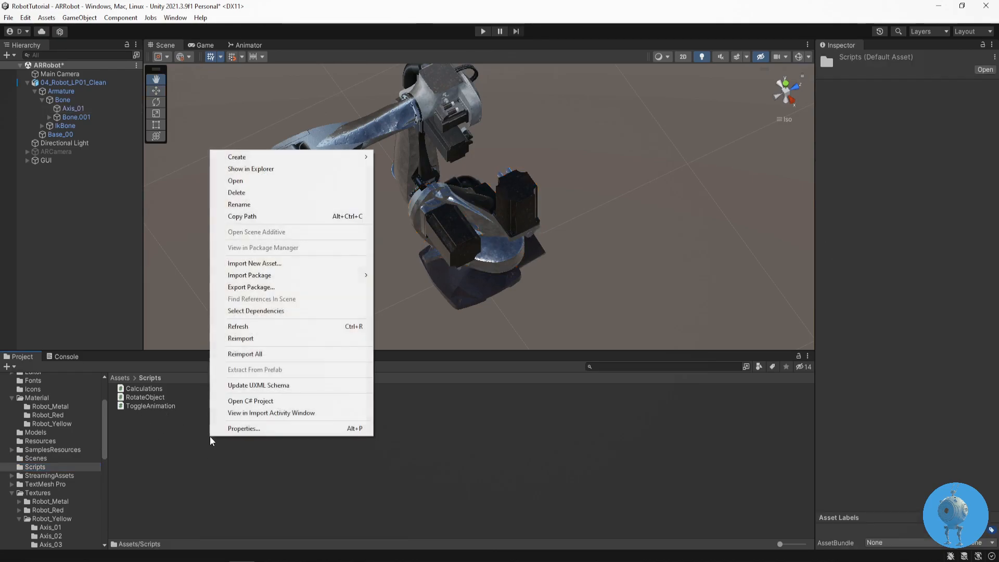
mouse_move(290, 159)
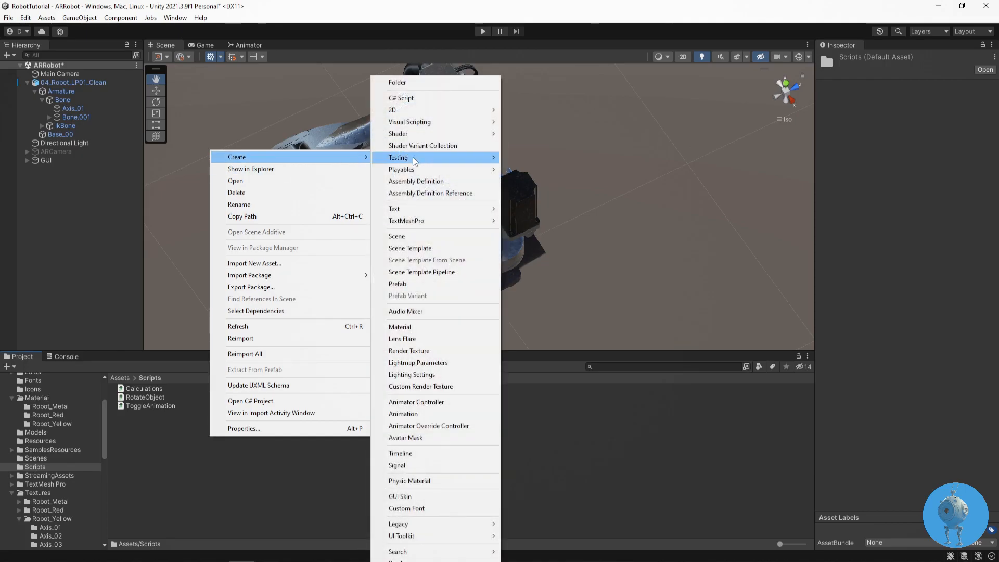
click(407, 99)
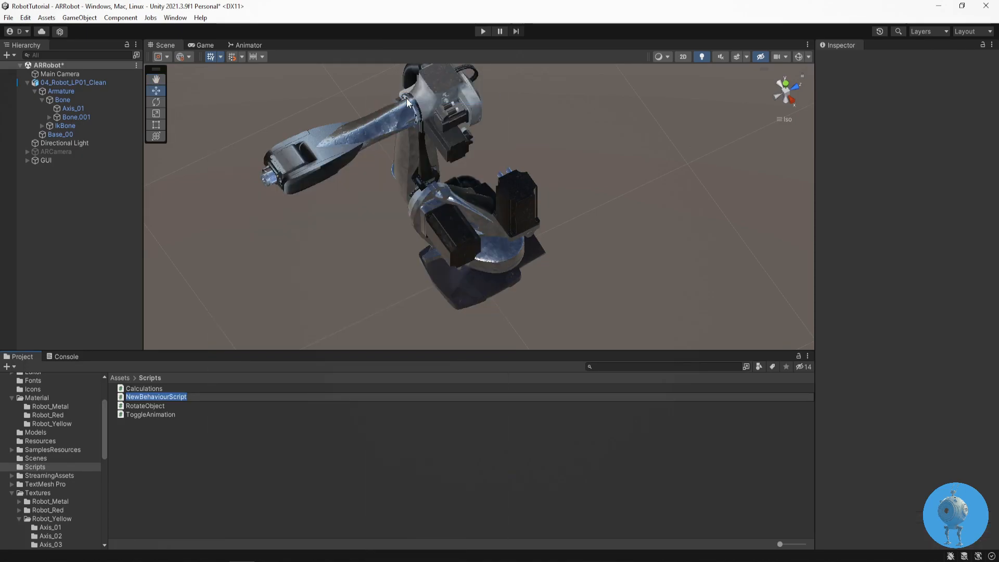
text(ChangeMaterials)
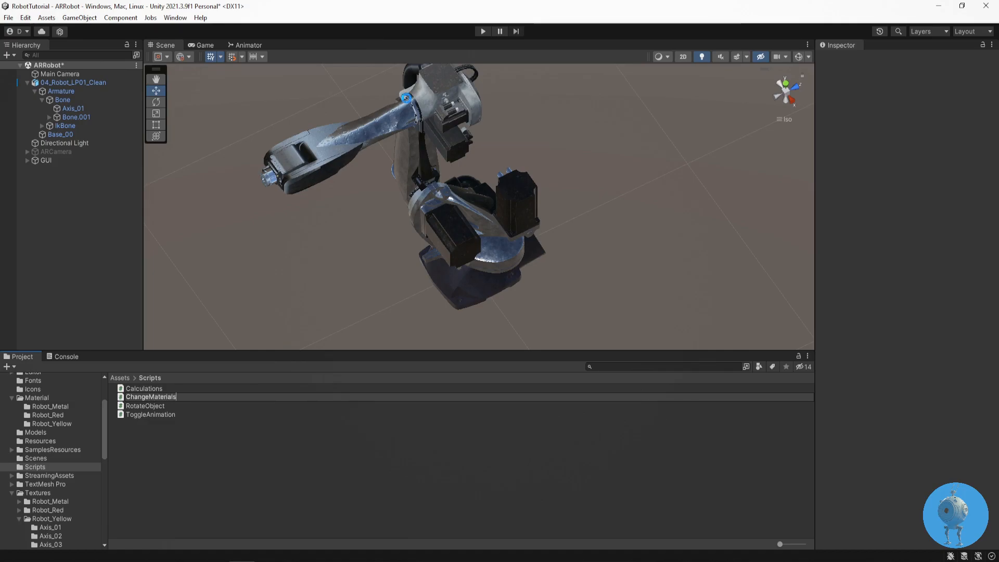
key(Return)
click(169, 396)
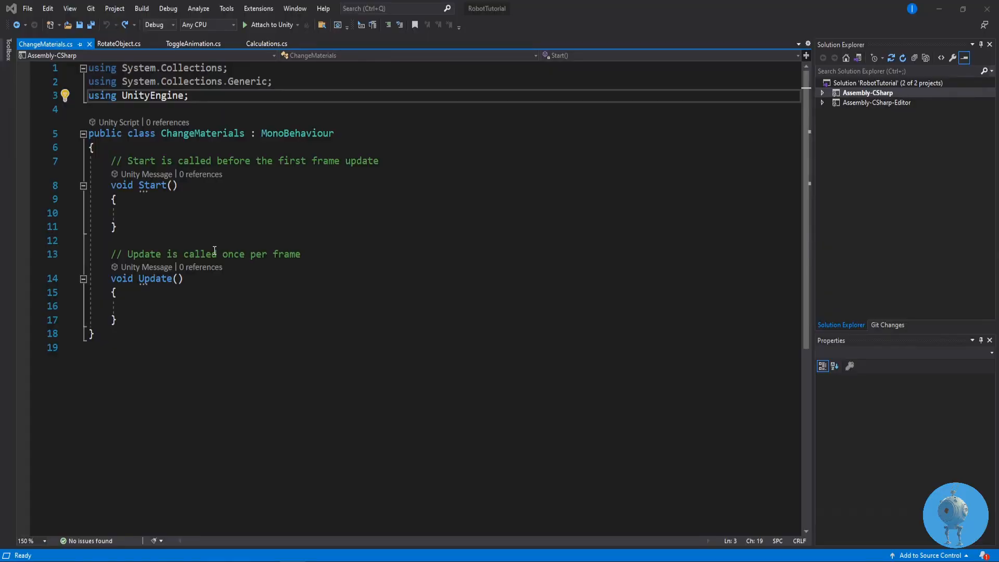
Replace the default Start and Update methods with a public Material[] field mats, commented "Different material"
drag(112, 161, 127, 317)
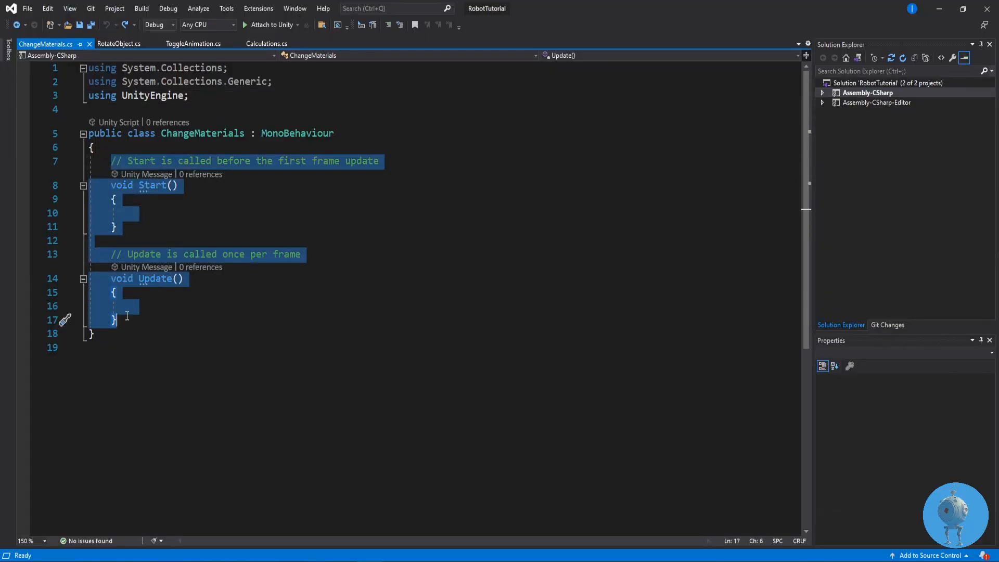
key(BackSpace)
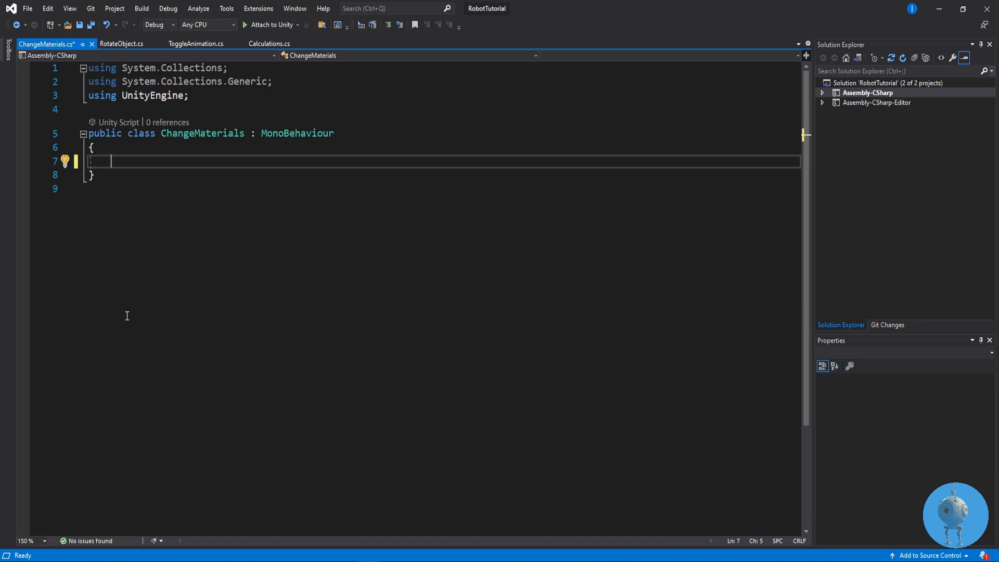
text(public Mater)
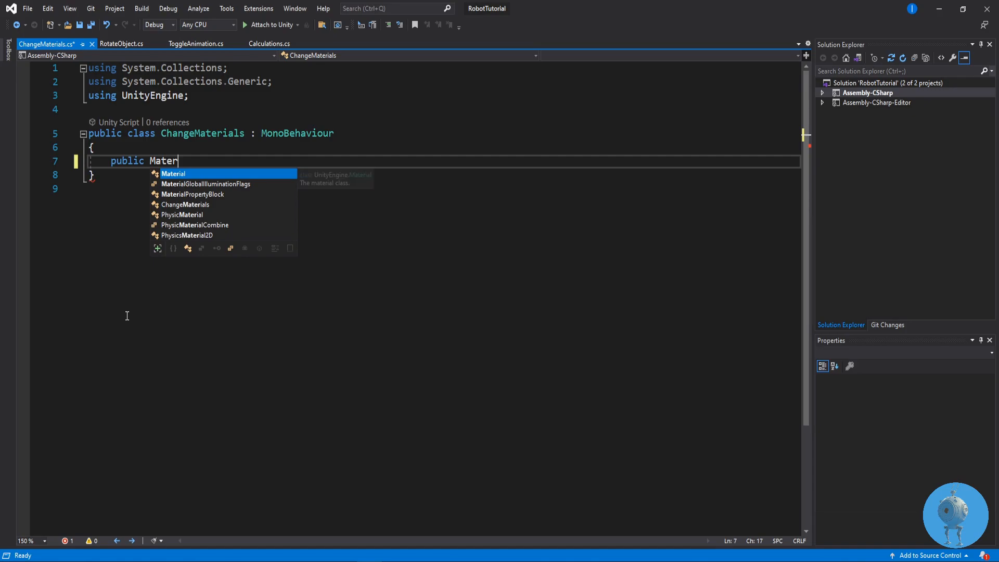
text(ial)
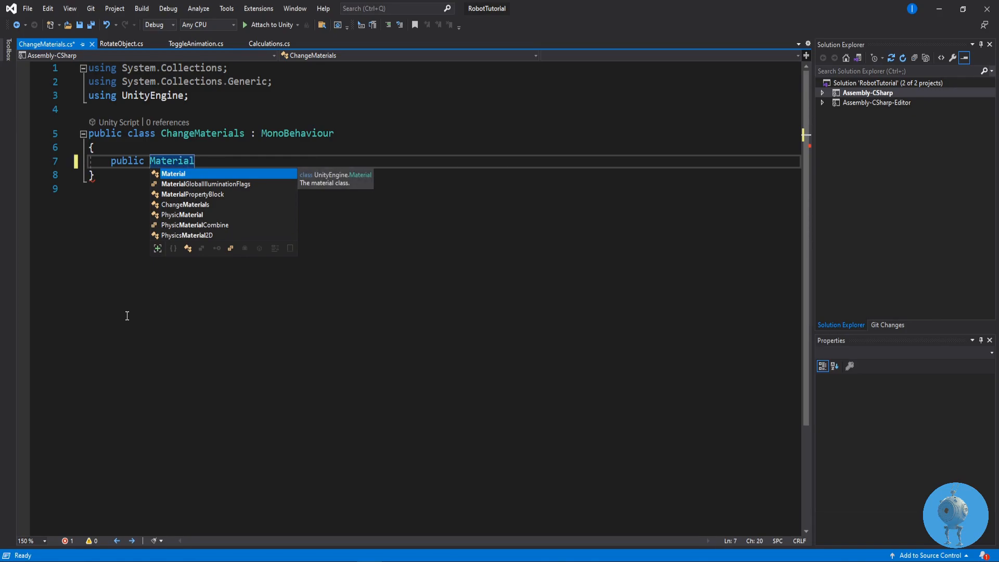
text([])
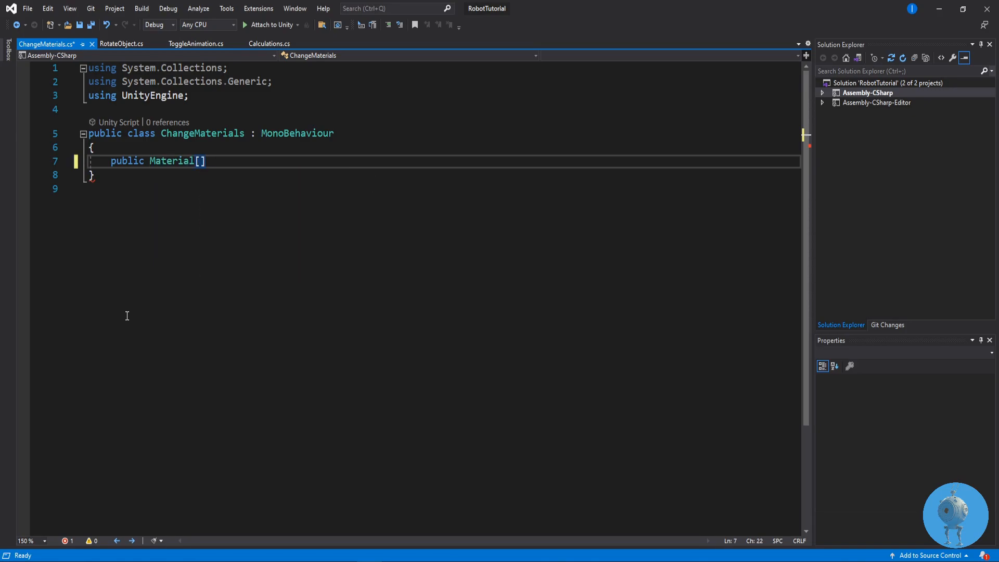
text( mats)
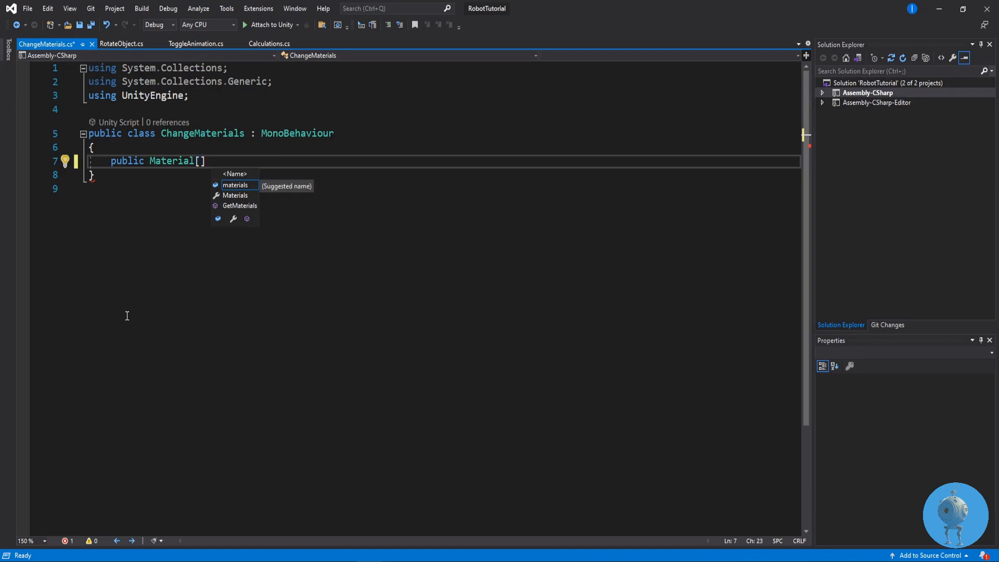
text(; //)
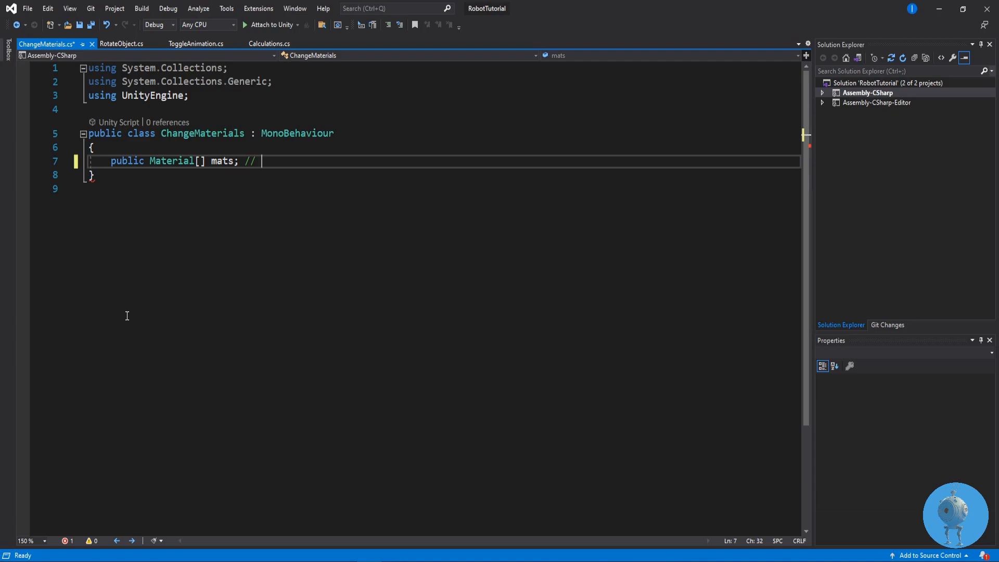
text( Different material)
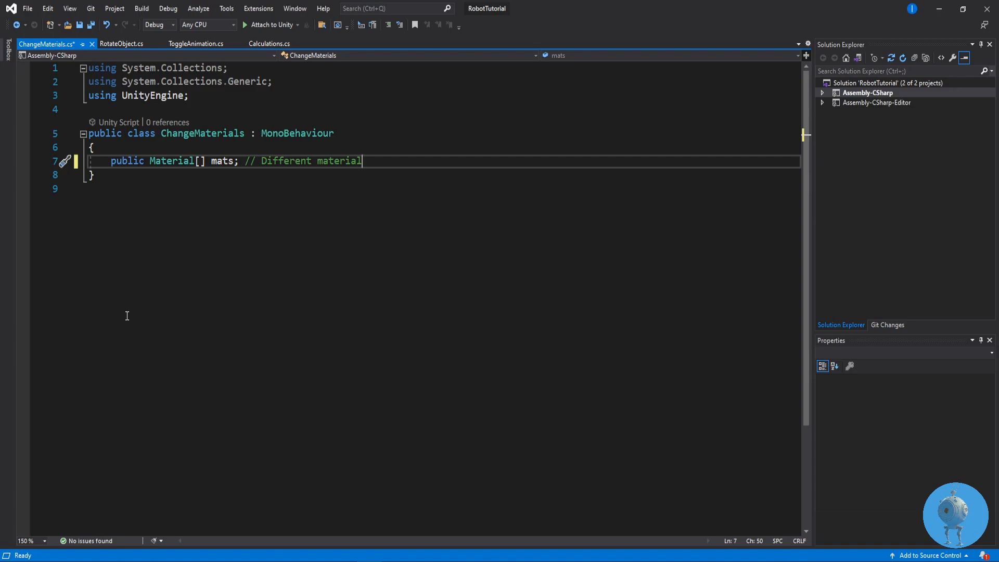
Below the mats array, declare a private int currentItem = 0 with the comment "Scrolling number"
key(Return)
key(Return)
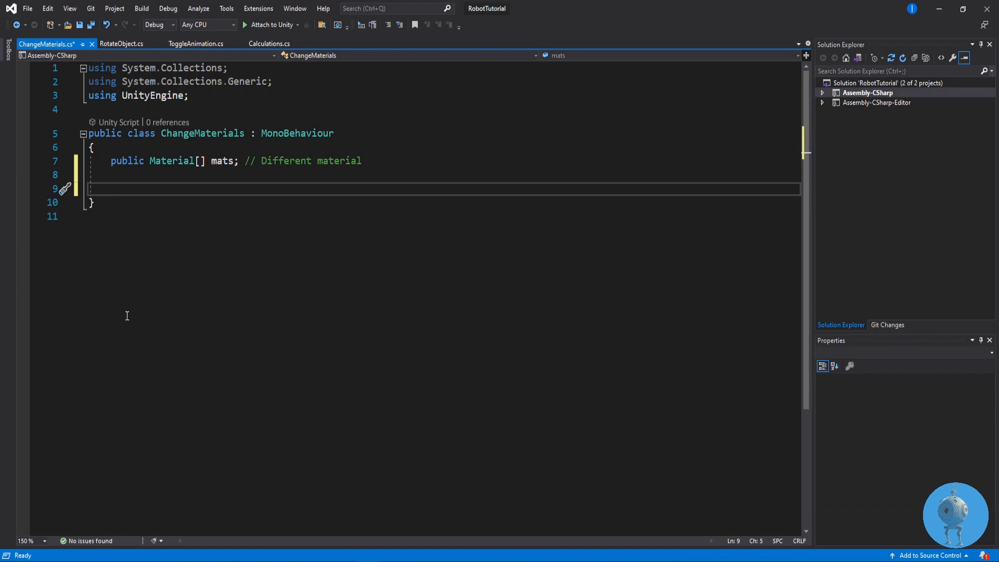
text(prio)
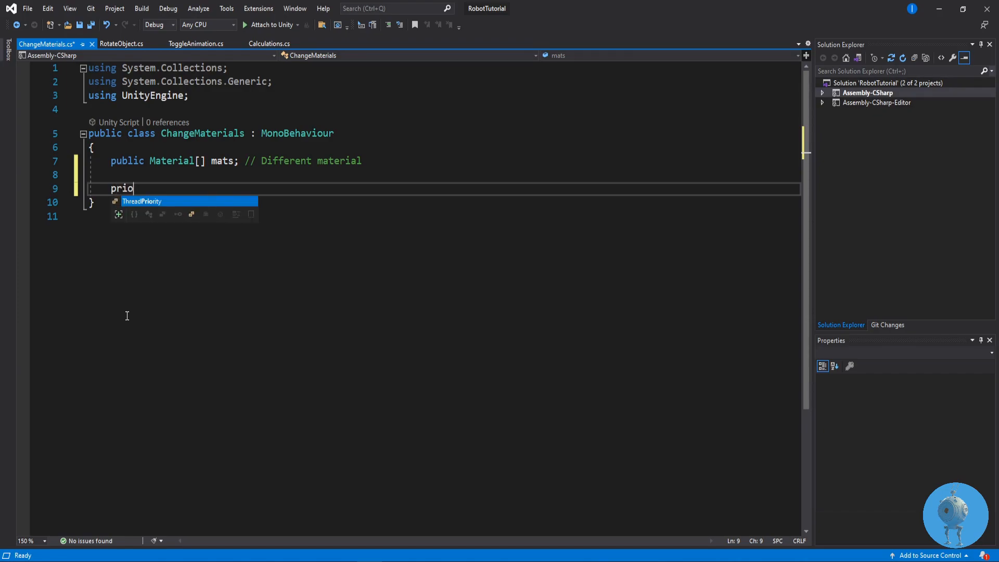
key(BackSpace)
text(vate int)
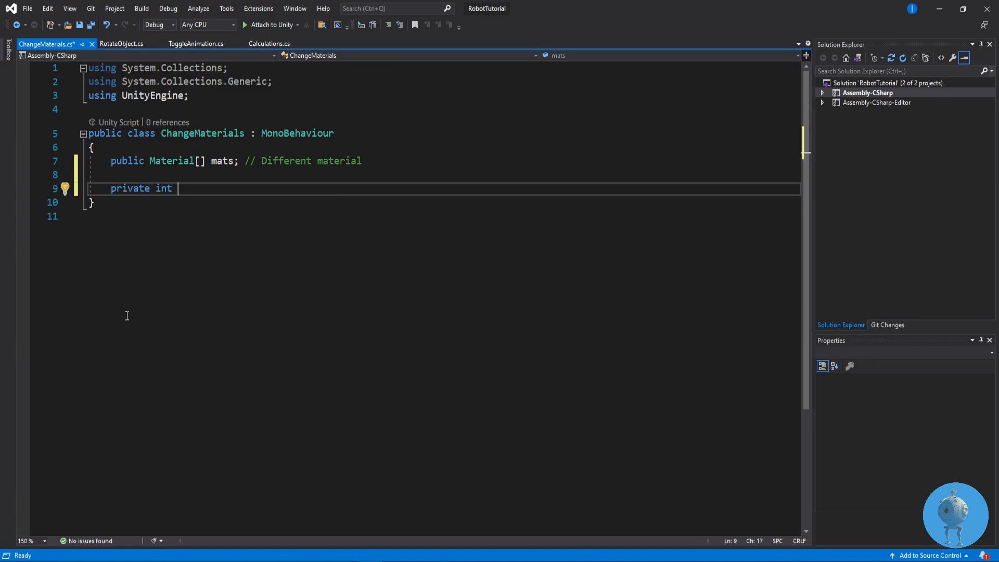
text( currentItem)
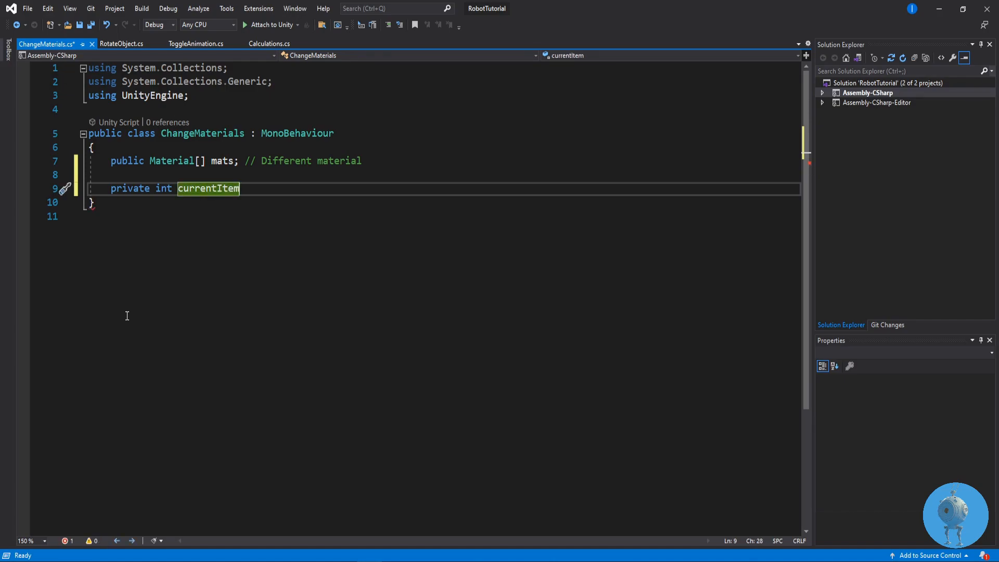
text( =)
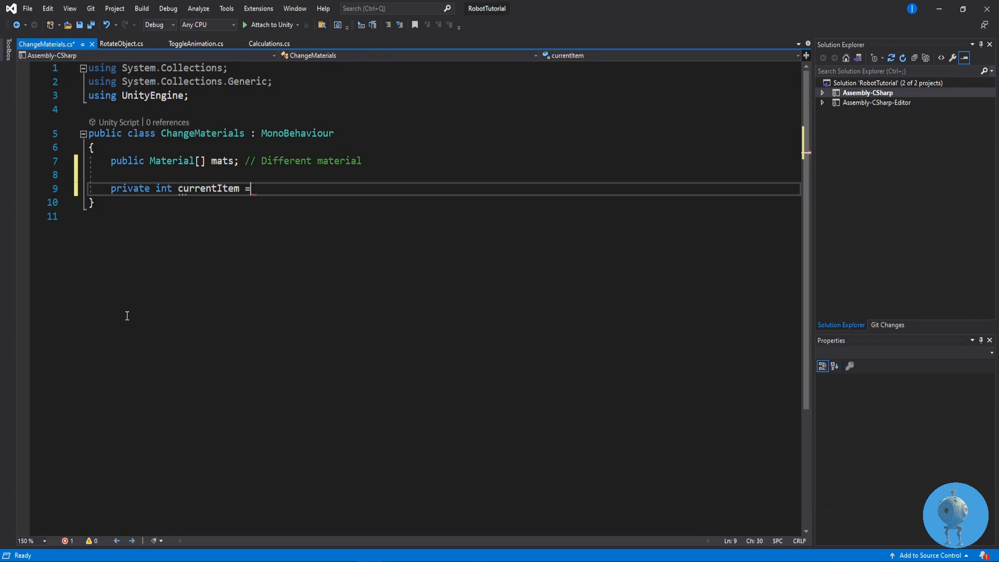
text( 0; // Scrolling number)
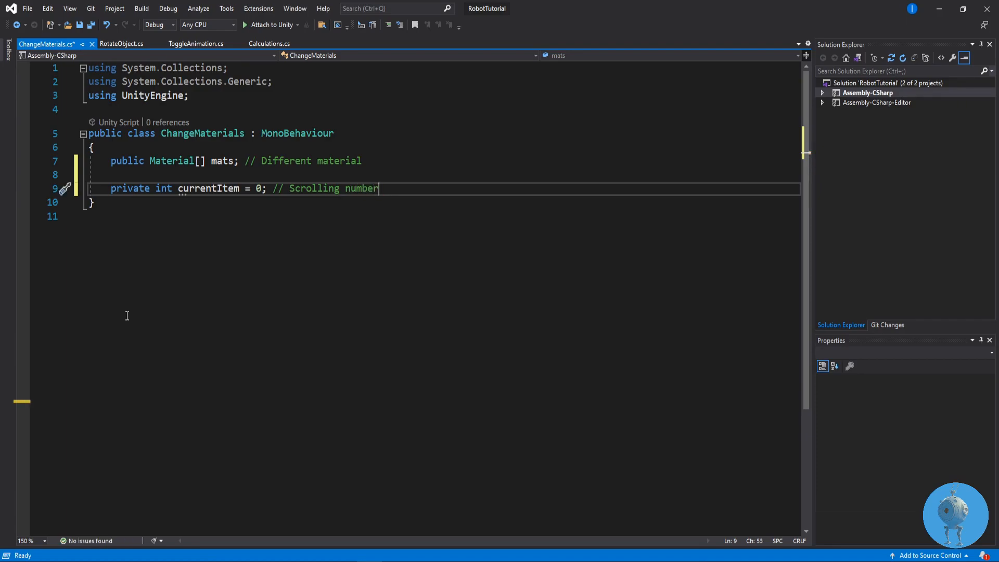
Above the mats array, declare a public MeshRenderer meshRenderer with the comment "Object on which the material is applied"
key(Up)
key(Up)
key(Up)
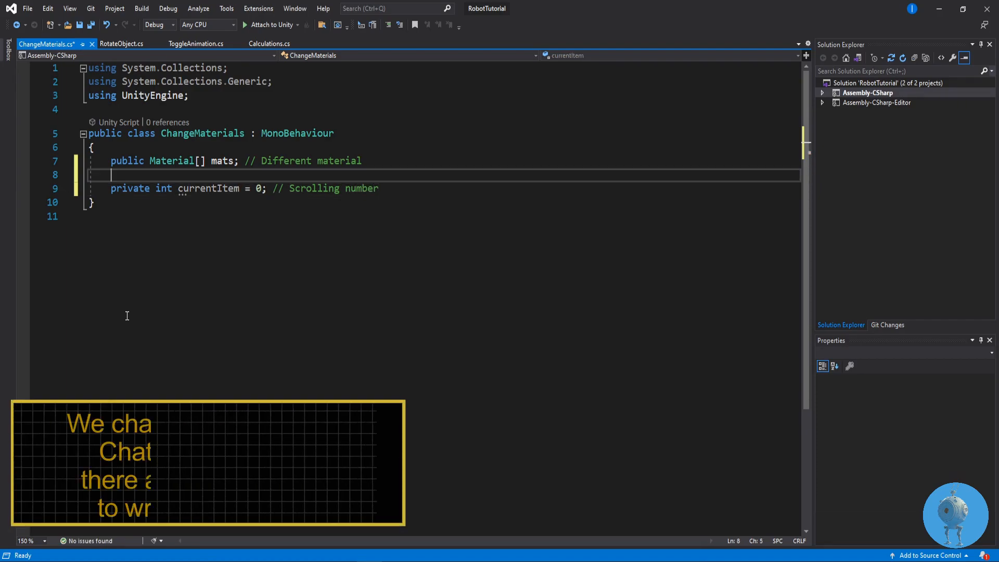
key(Return)
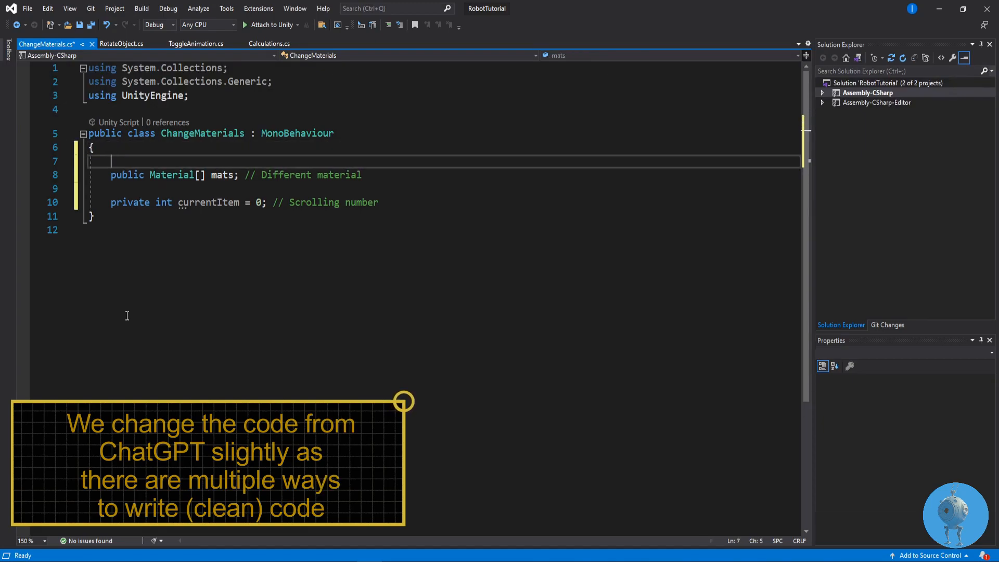
text(pu)
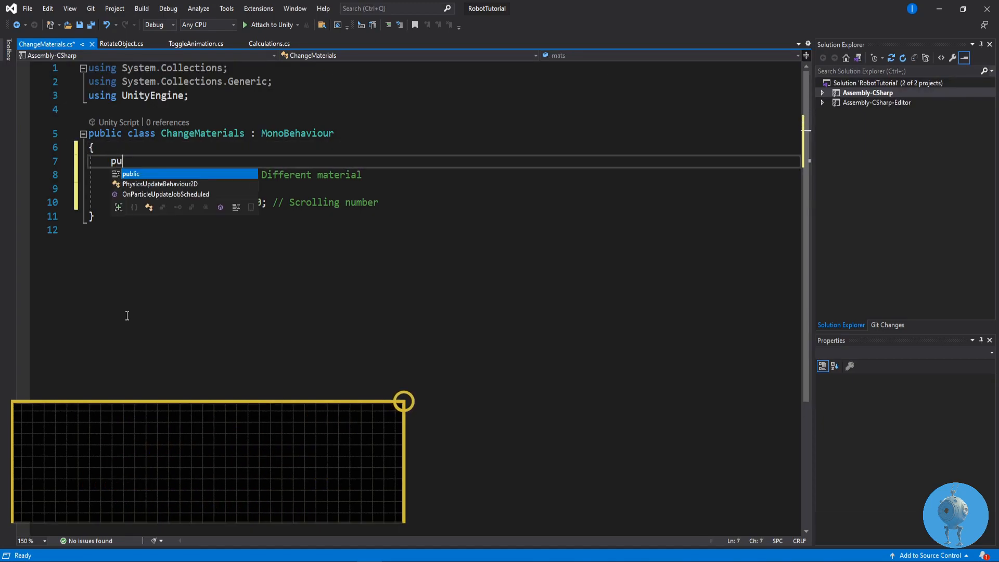
text(blic Mesh)
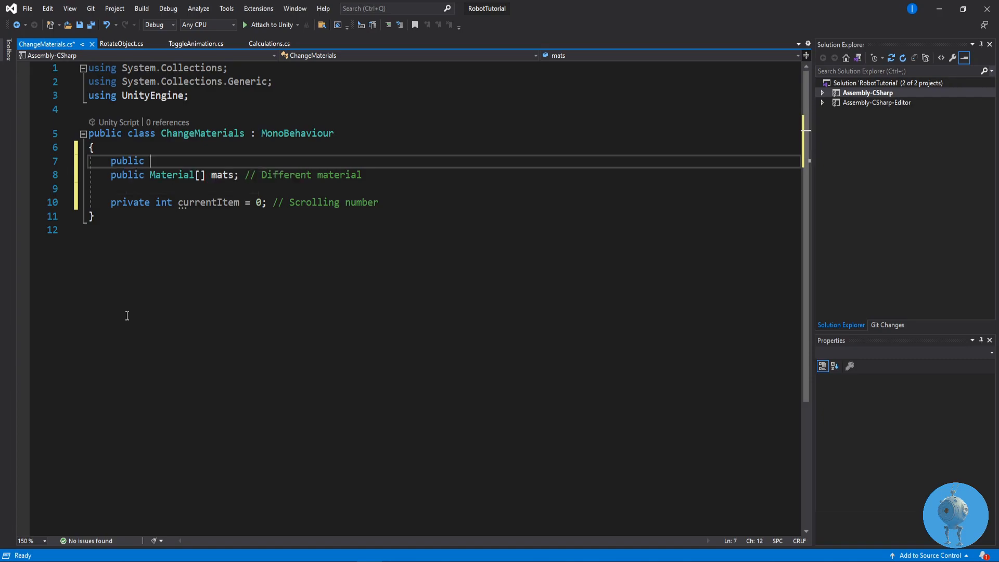
text(nderer )
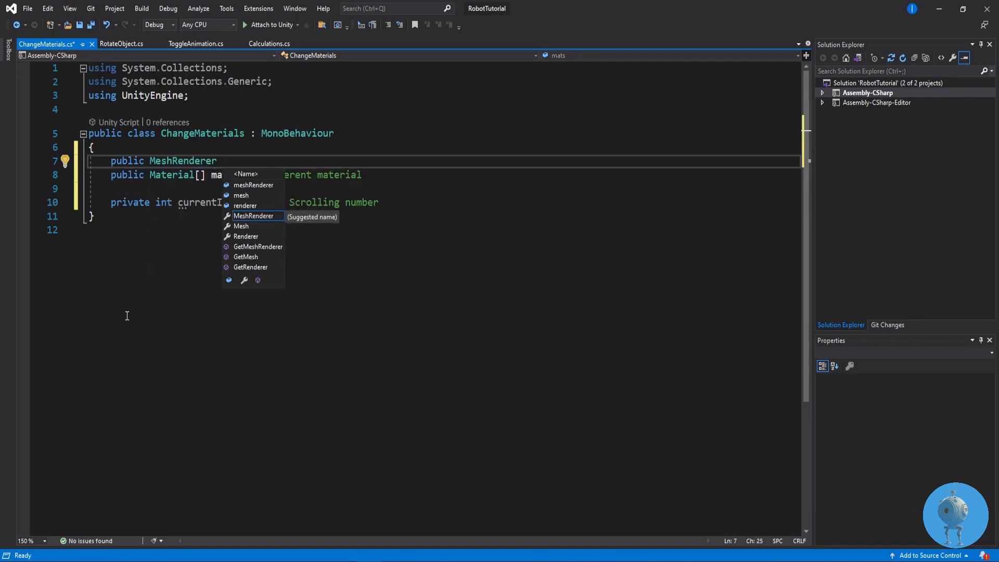
text(meshRenderer;)
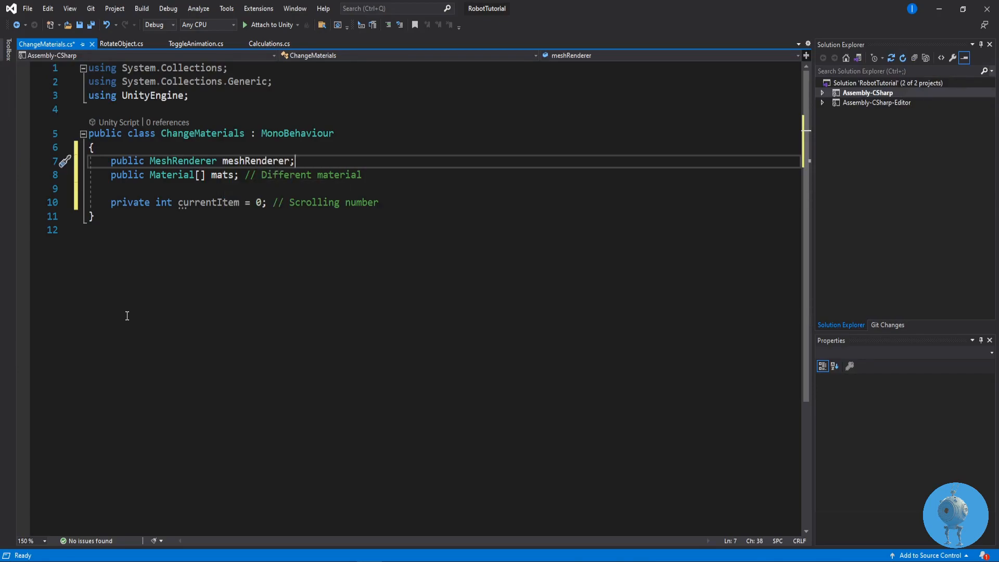
text( // Object on which the)
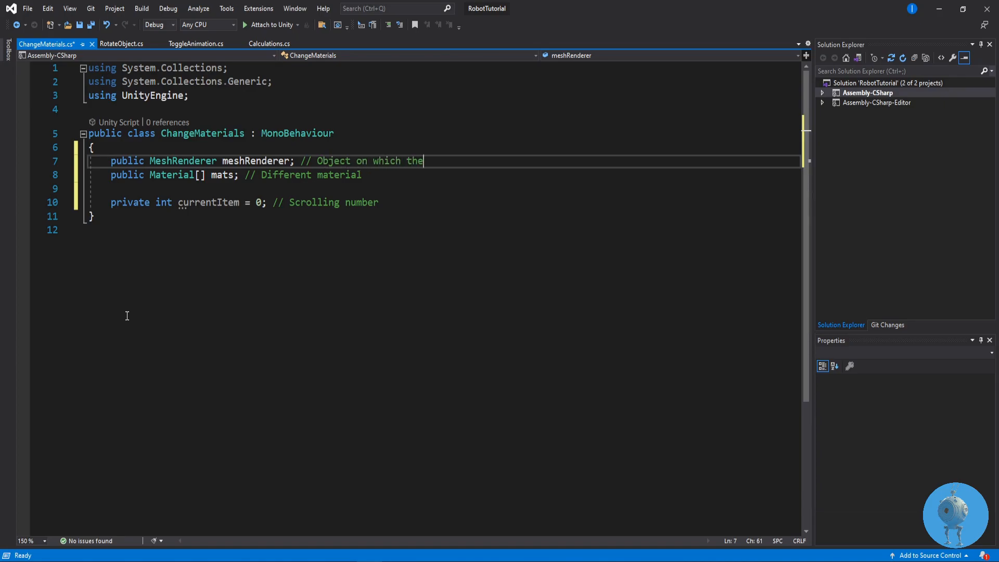
text( material is applied)
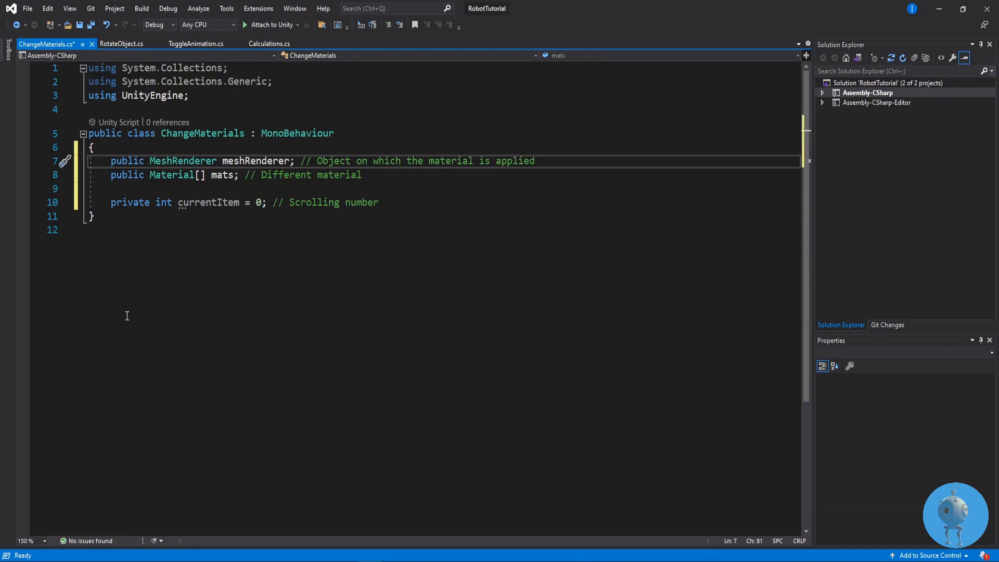
Below the currentItem declaration, add an empty public void method NextMaterial()
click(137, 218)
key(Return)
key(Return)
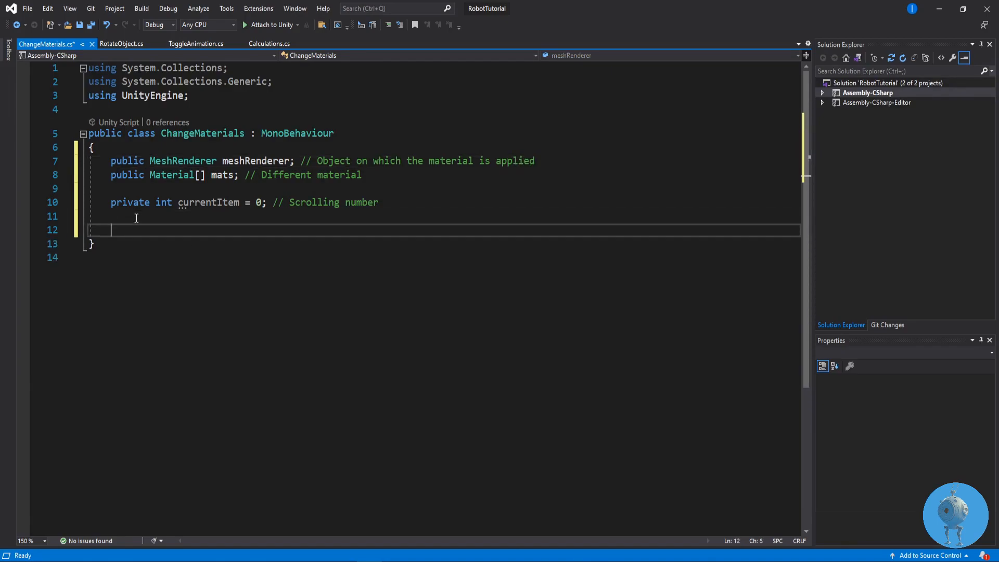
text(publi)
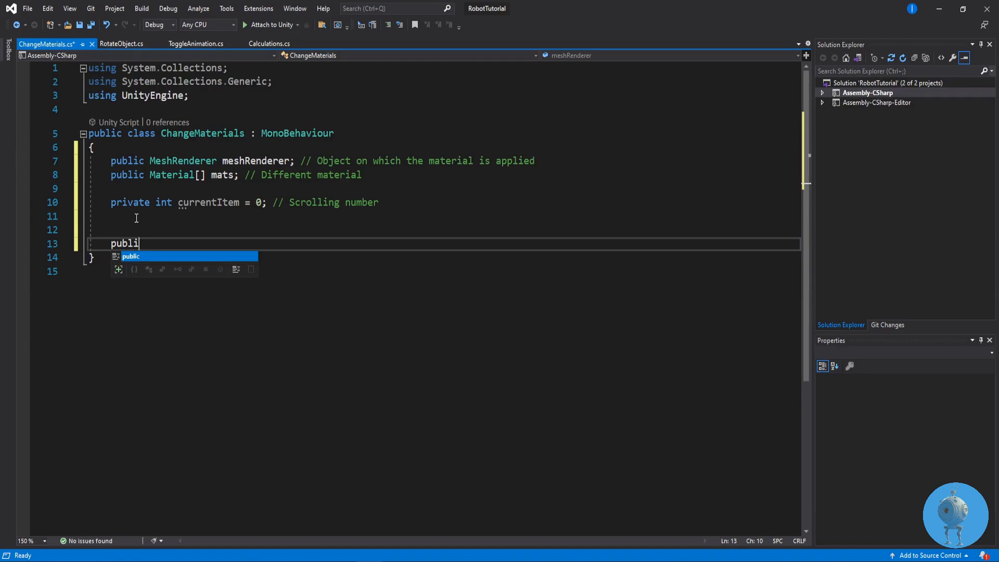
text(c void)
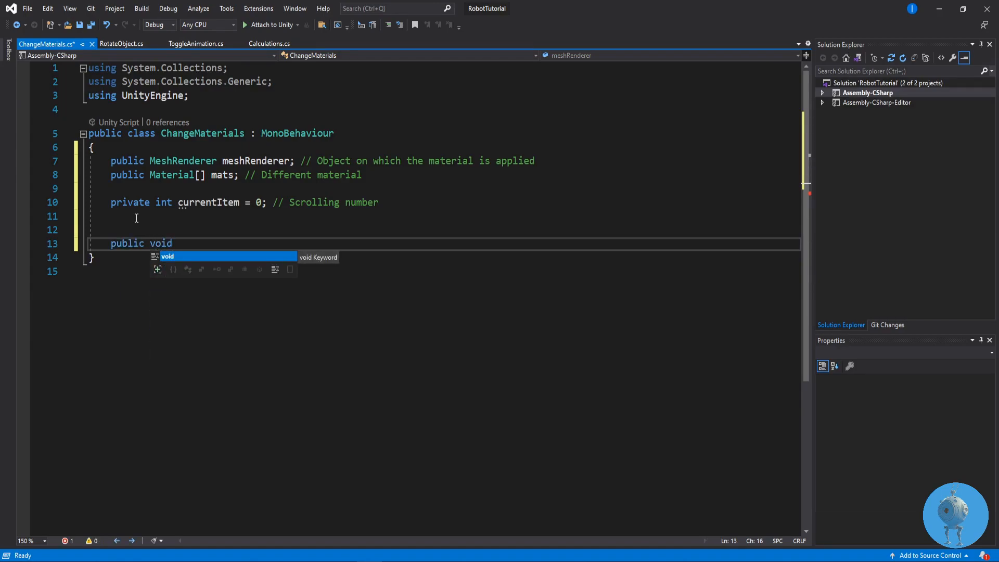
text( Next)
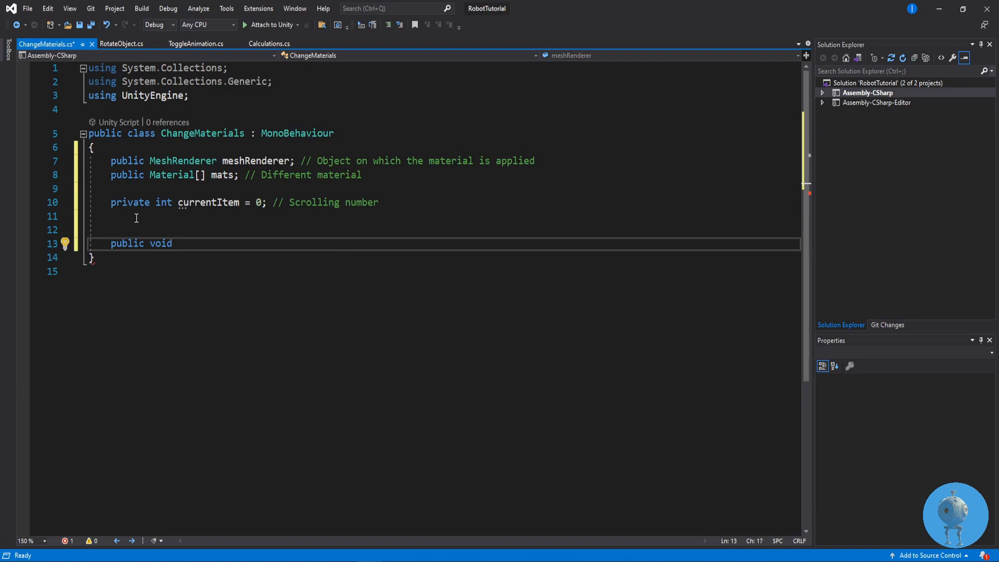
text(Mate)
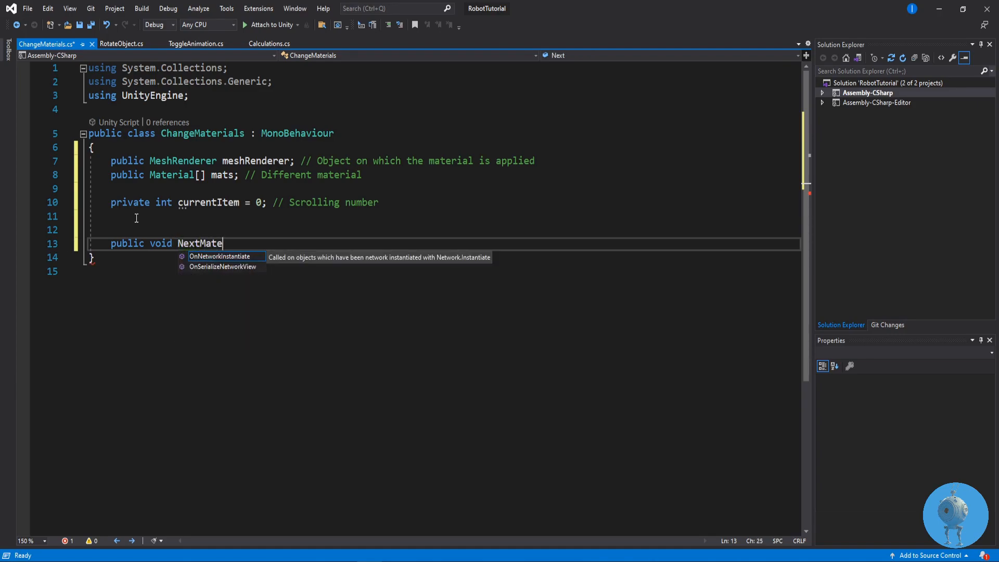
text(rial())
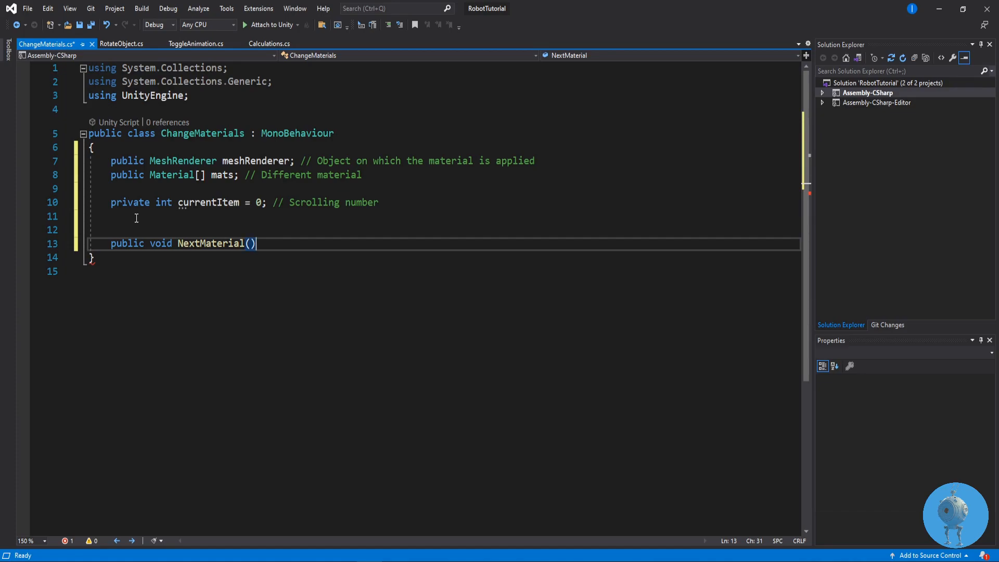
key(Return)
text({)
key(Return)
key(Down)
Inside NextMaterial(), add the statement currentItem = (currentItem + 1) % mats.Length; to cycle through the materials
click(142, 283)
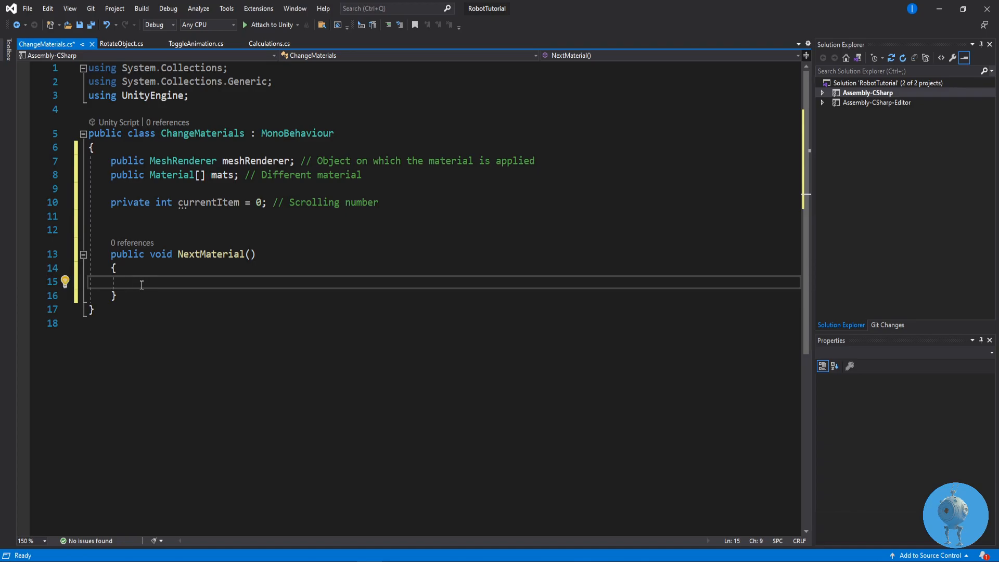
text(current)
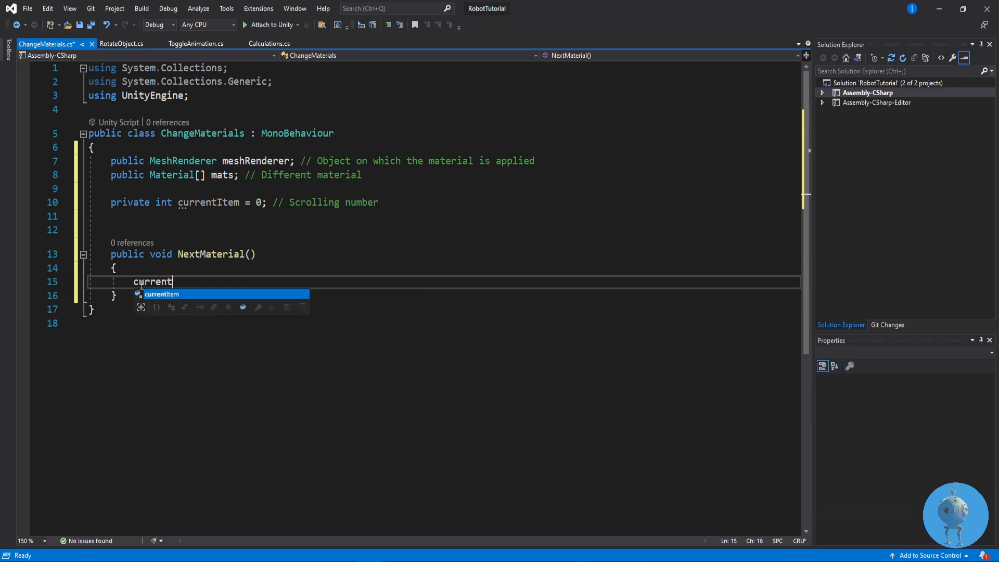
text(Item =)
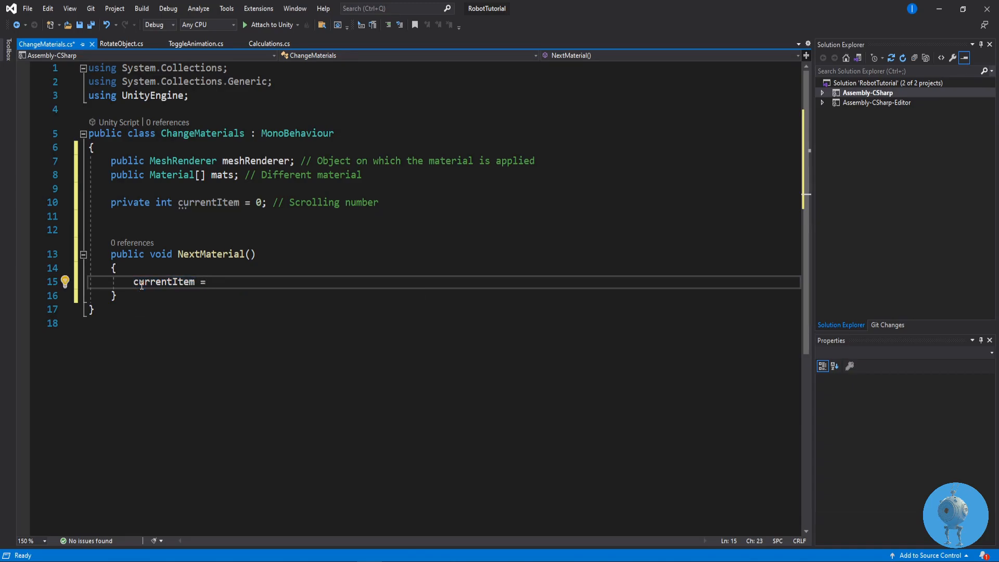
text( (current)
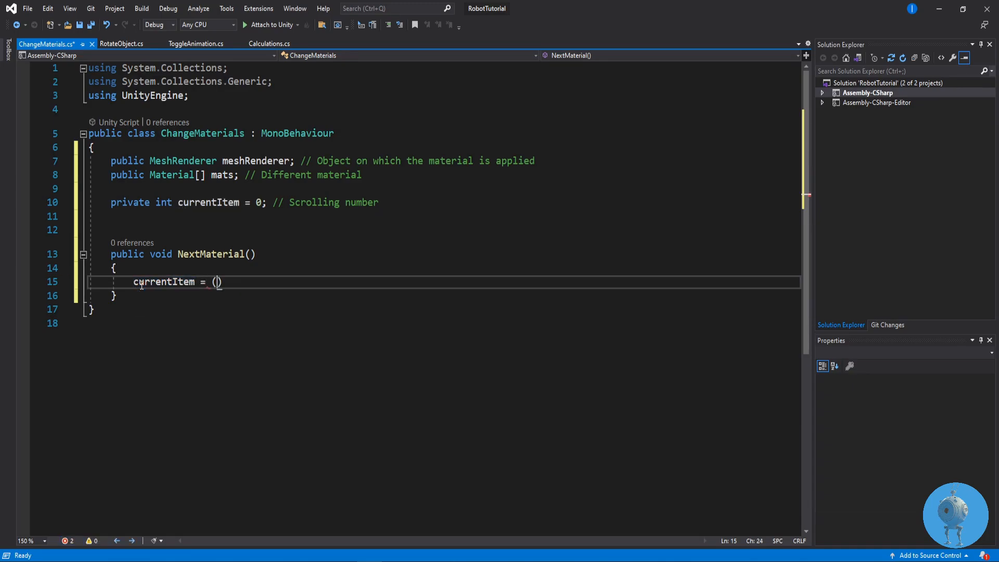
text(Item + 1) )
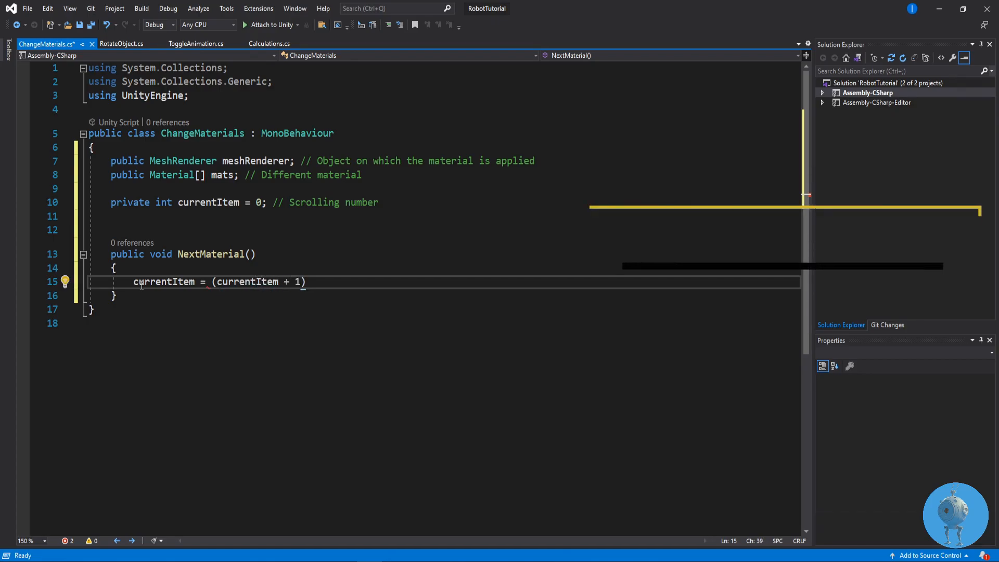
text(% )
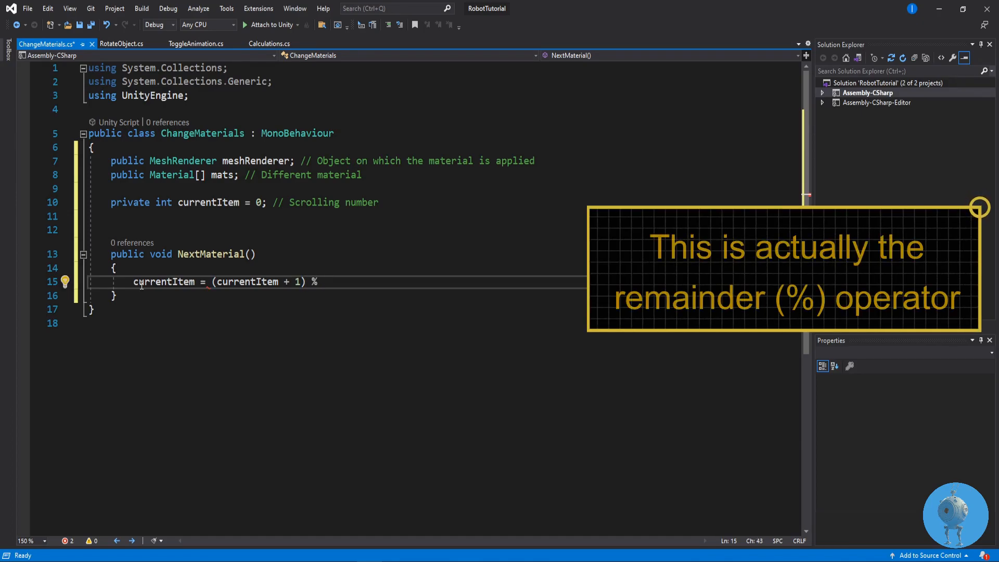
text(mats)
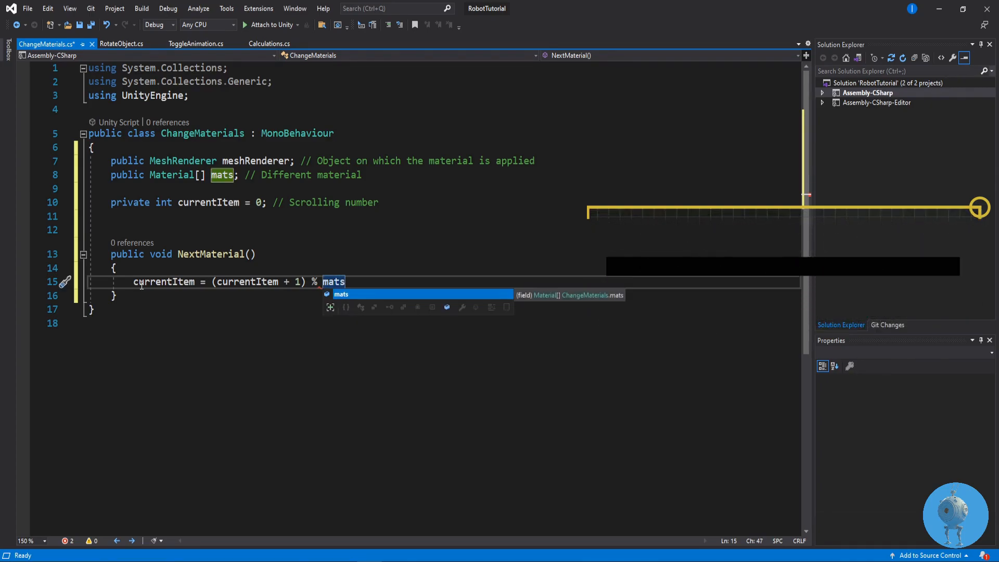
text(.Length;)
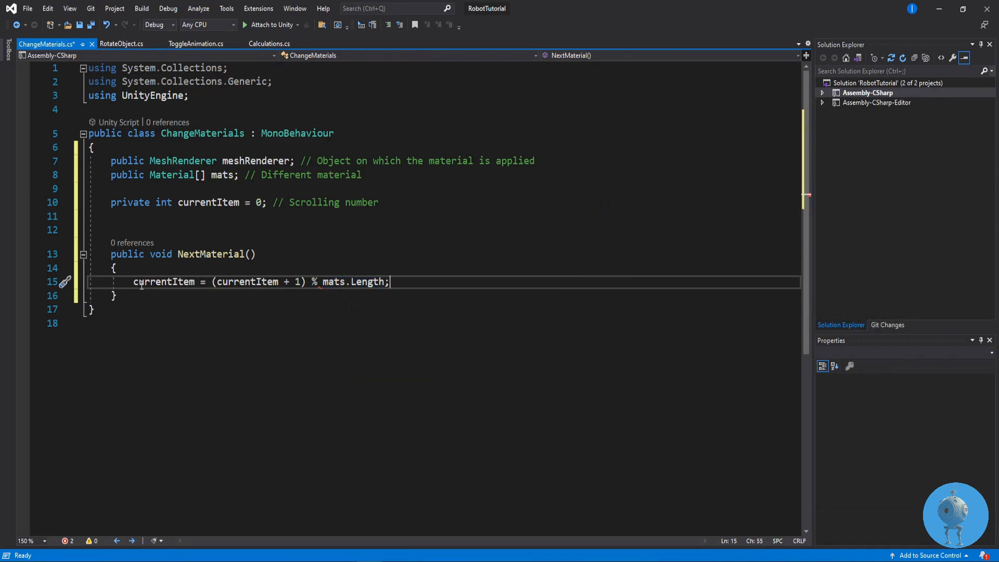
Below the currentItem assignment in NextMaterial(), add meshRenderer.material = mats[currentItem]; with the comment "Apply the new material"
key(Return)
key(Return)
key(Return)
click(406, 282)
key(Return)
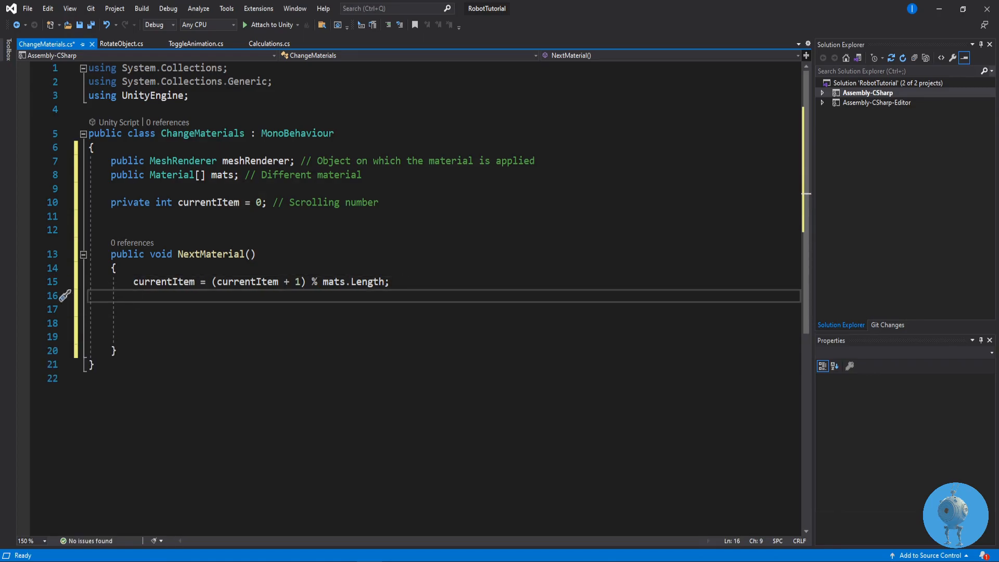
click(248, 301)
text(meshRend)
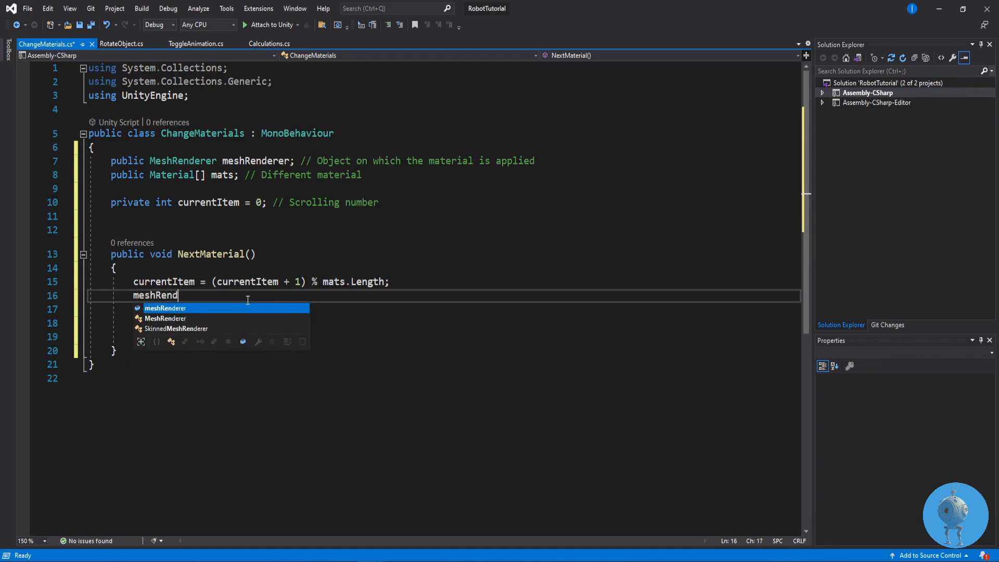
text(erer.)
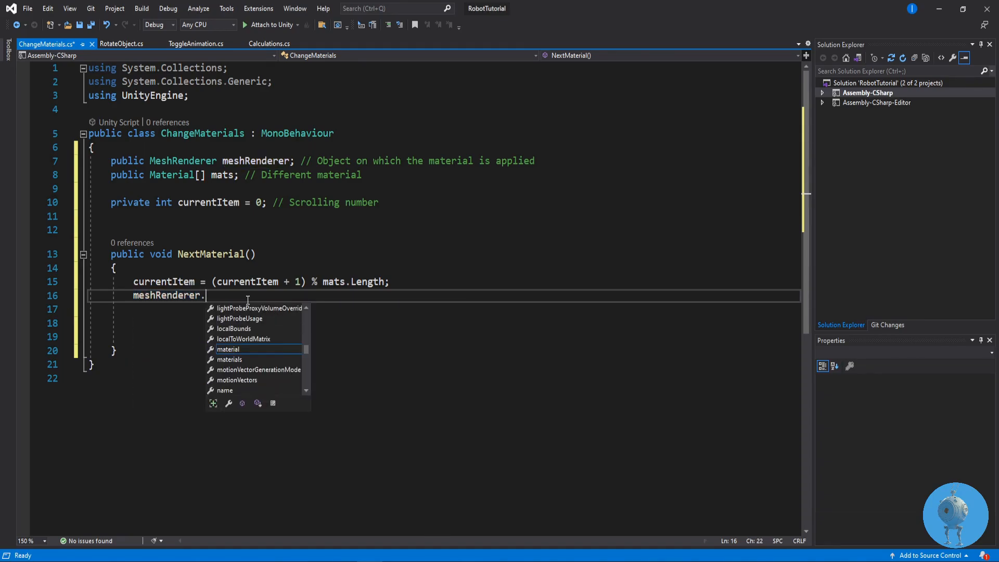
text(material)
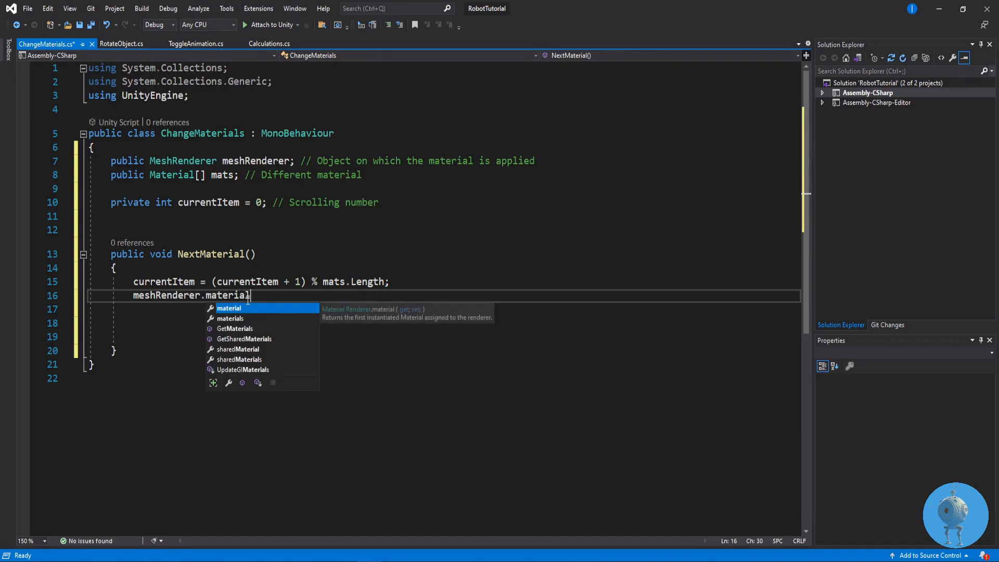
text( = )
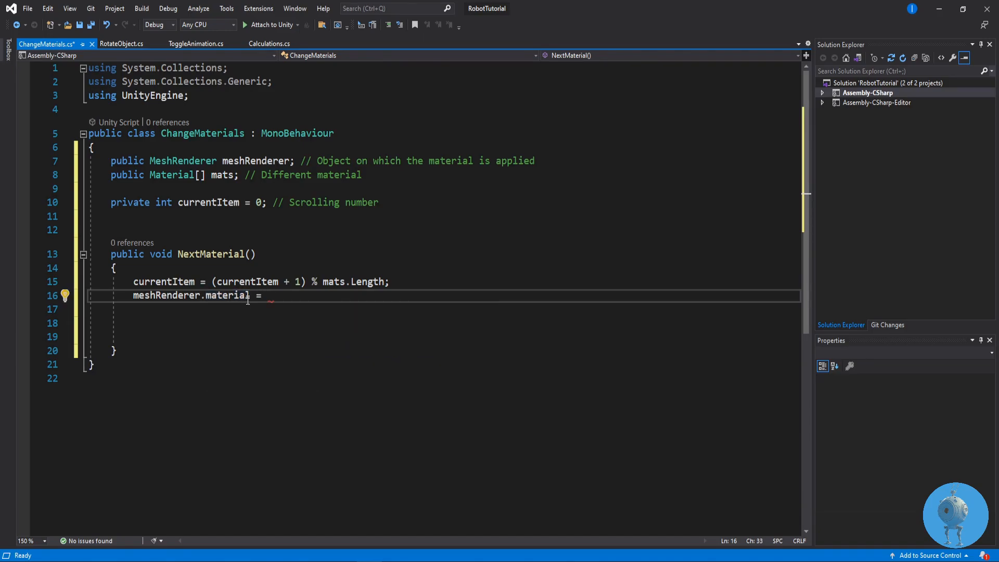
text(mats)
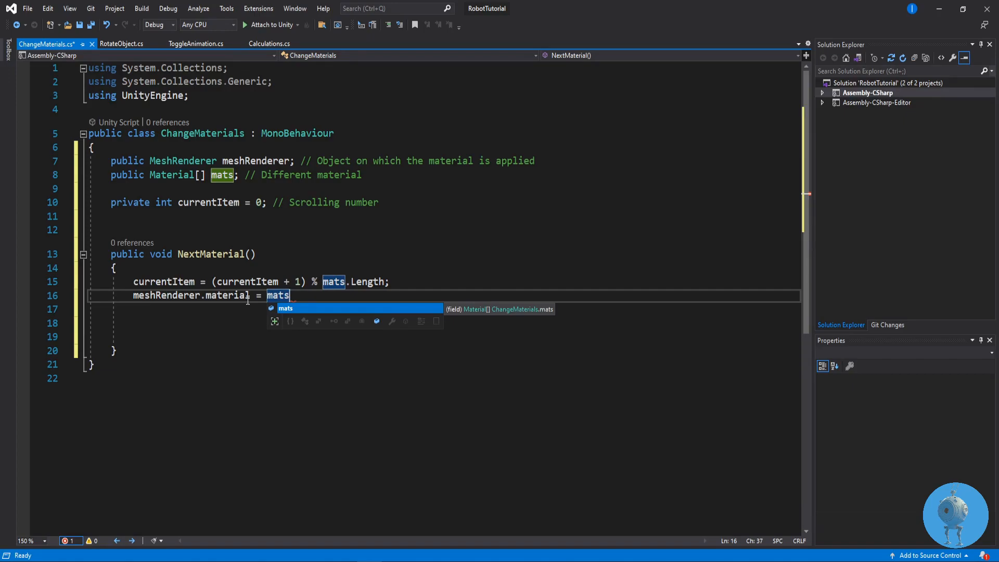
text([cur)
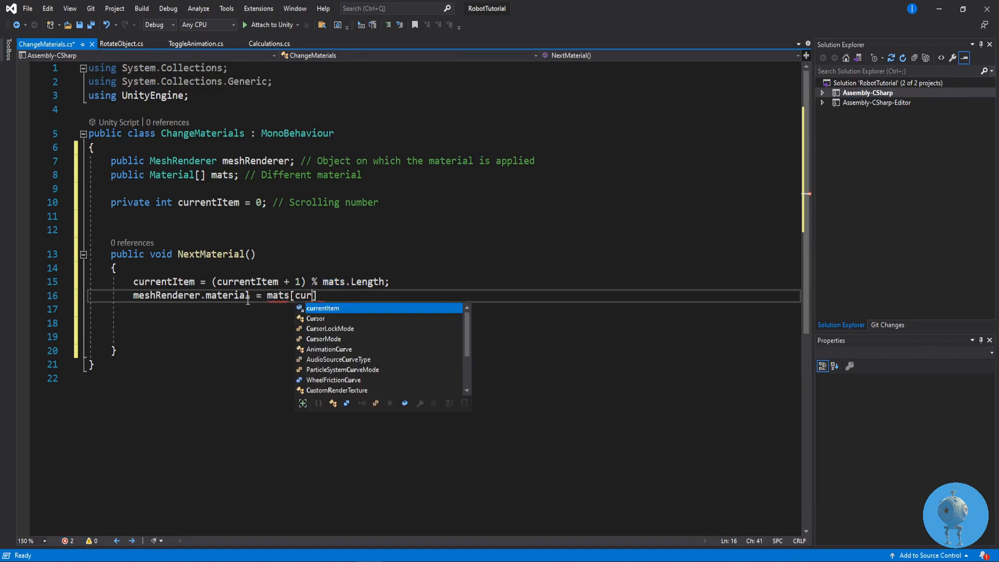
text(rentItem)
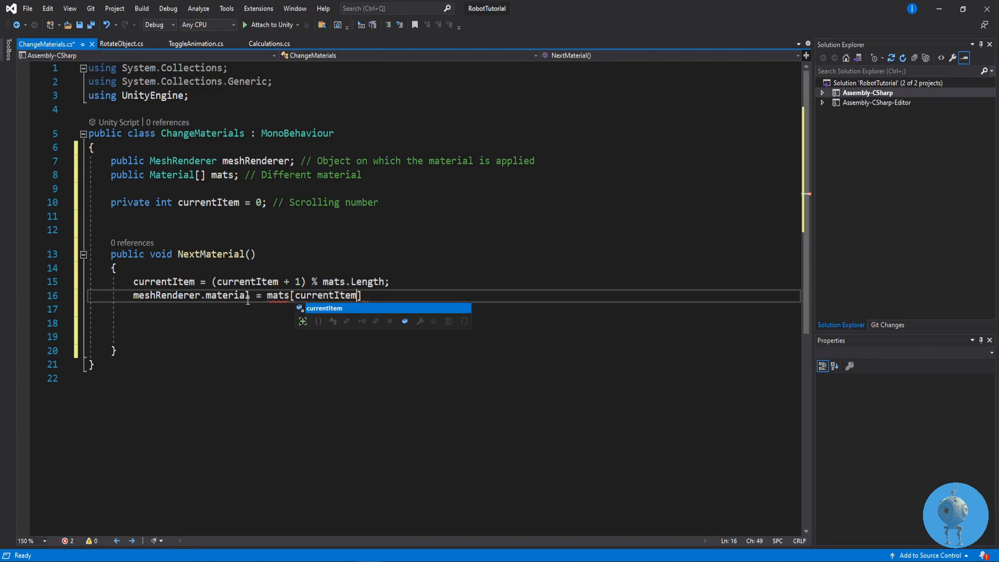
text(];)
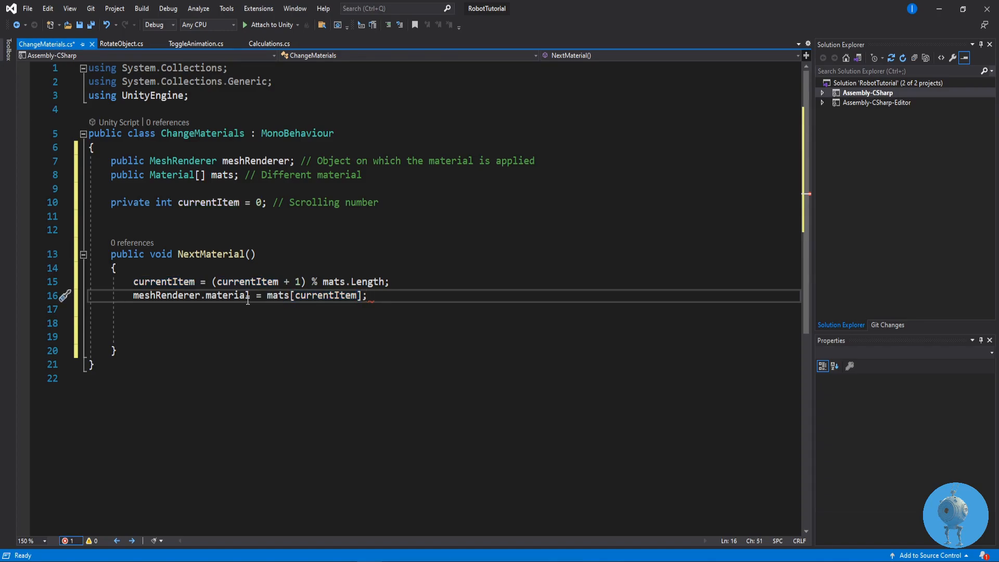
text( // Apply the new material)
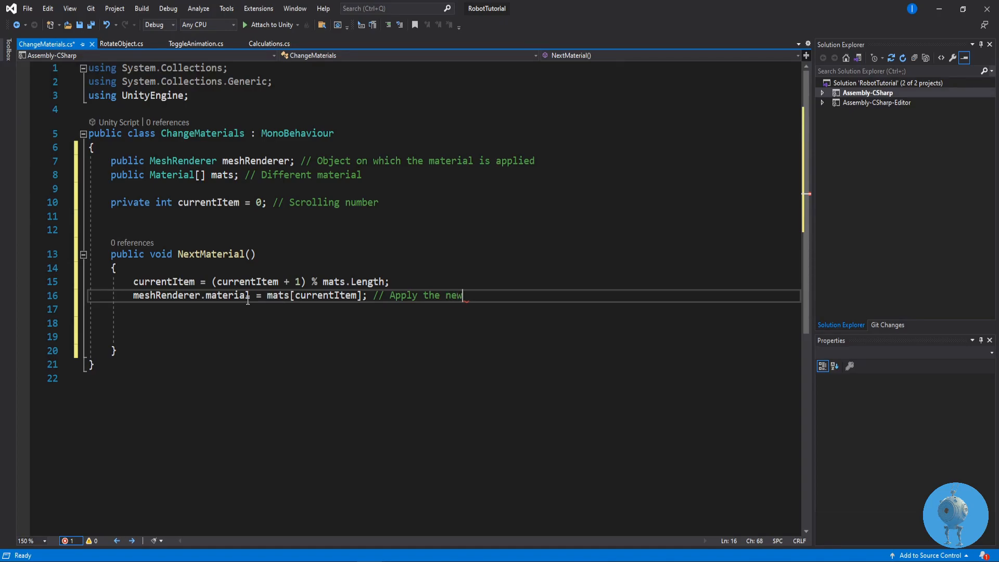